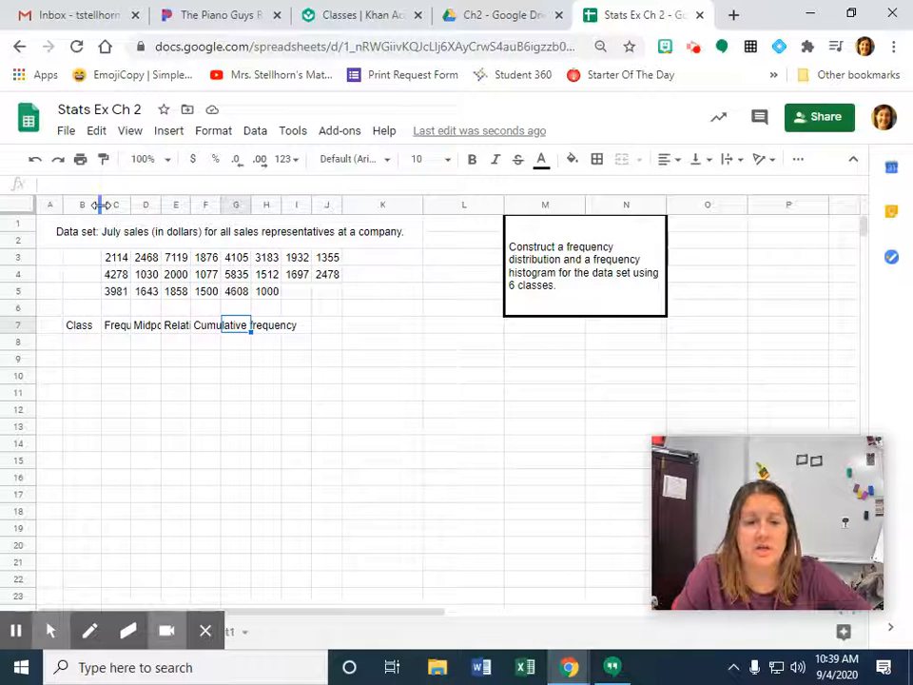
# - Fit the widths of columns B to F to the frequency table headers in row 7
pyautogui.moveTo(100, 205); pyautogui.dragTo(95, 205)
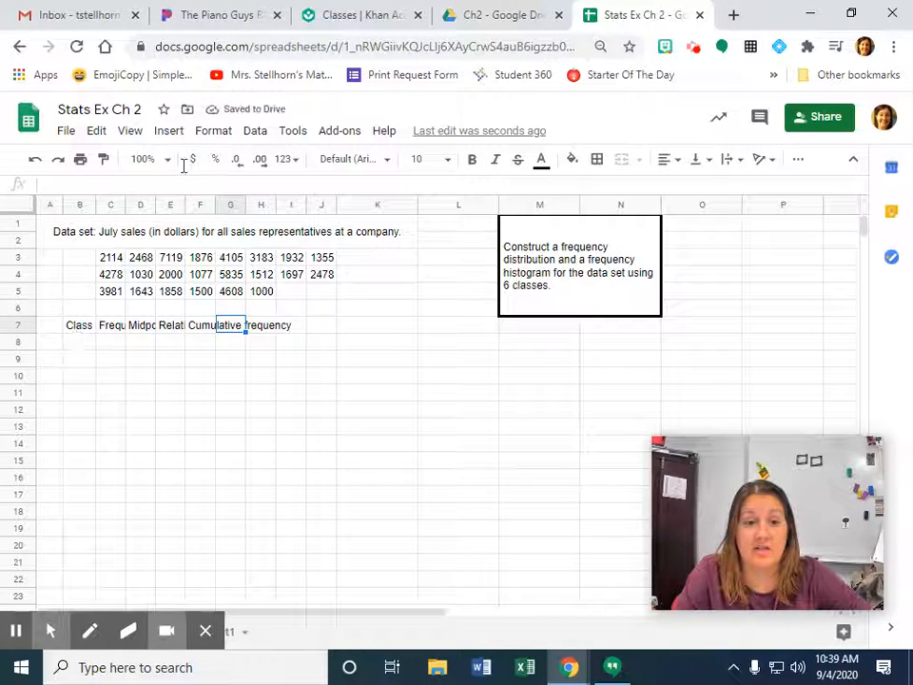
pyautogui.moveTo(126, 205); pyautogui.dragTo(127, 205)
pyautogui.doubleClick(127, 206)
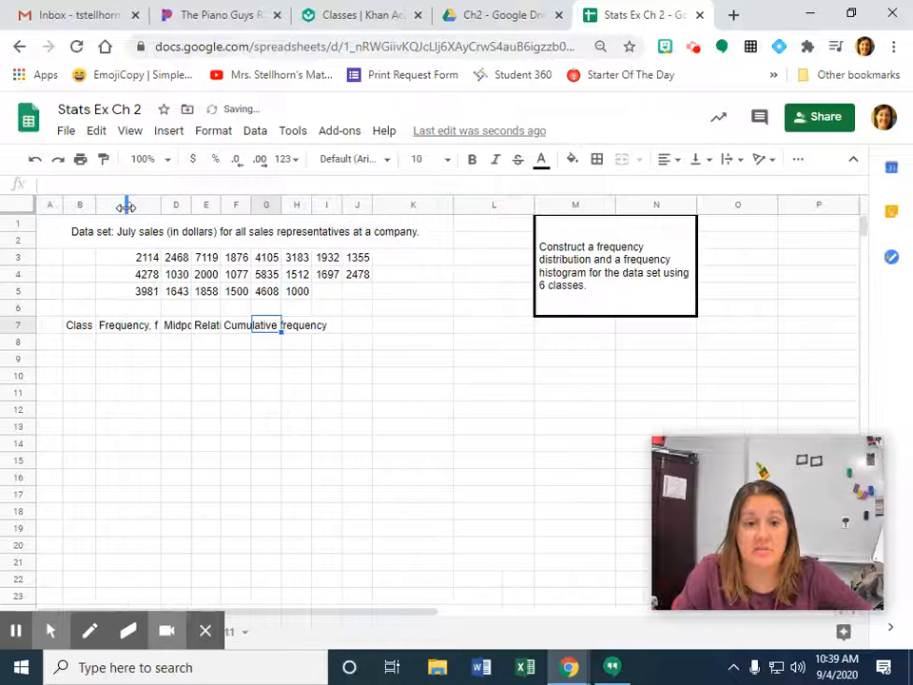
pyautogui.doubleClick(191, 205)
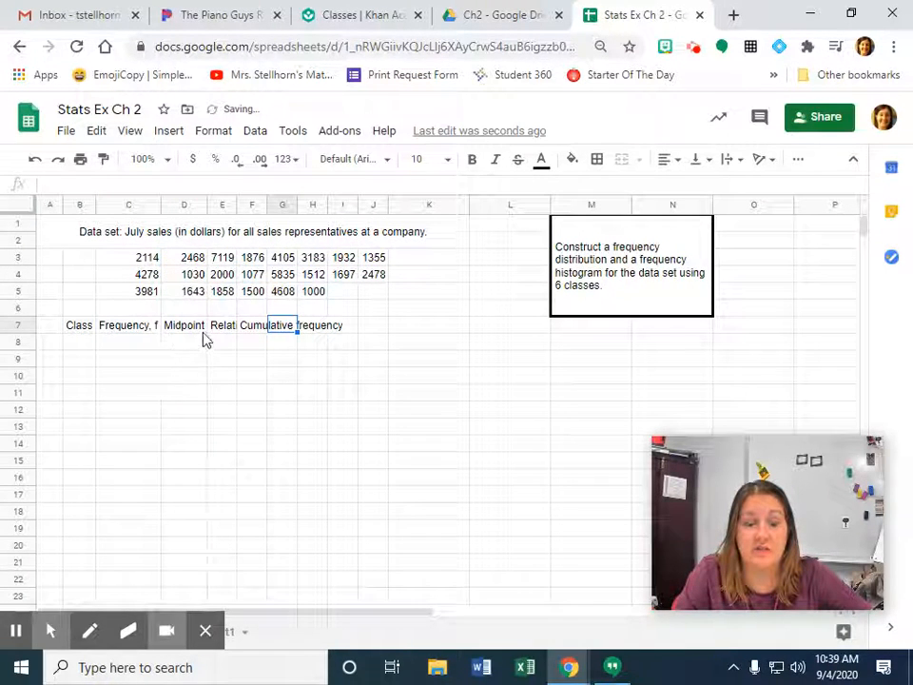
pyautogui.doubleClick(235, 206)
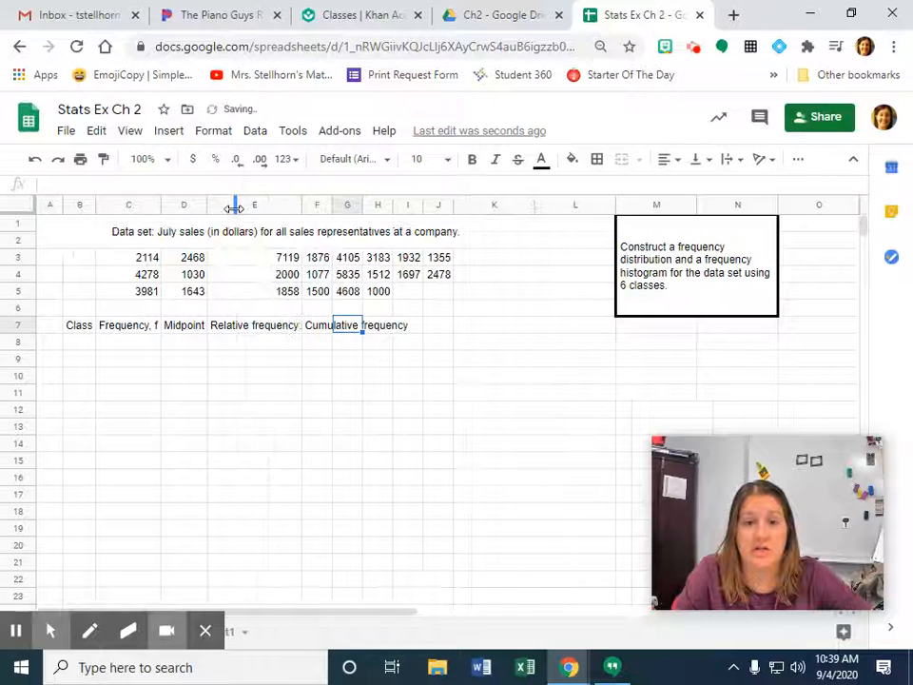
pyautogui.doubleClick(332, 205)
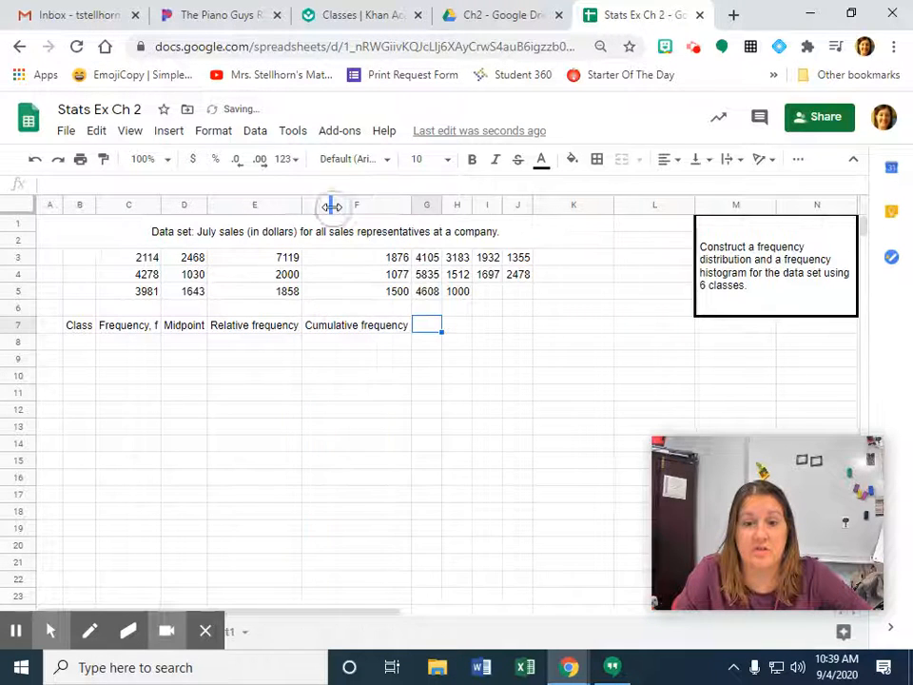
pyautogui.click(74, 340)
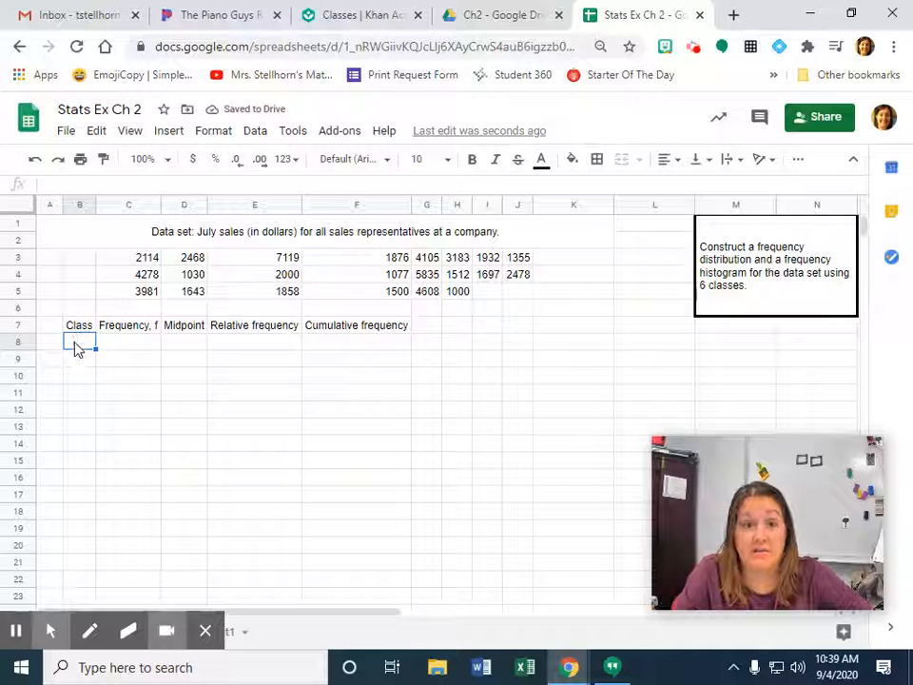
pyautogui.click(14, 633)
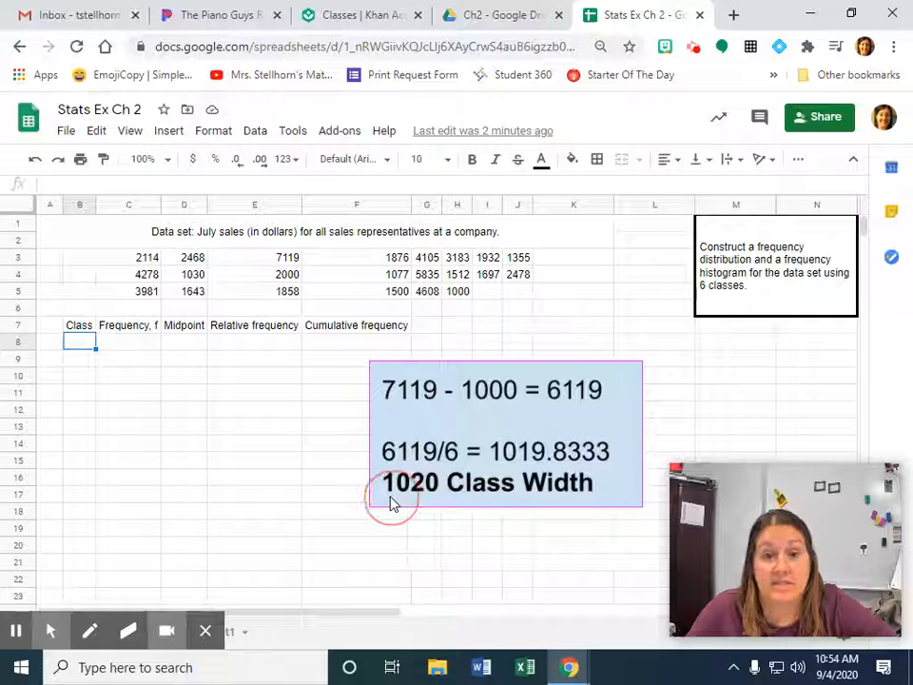
pyautogui.click(424, 495)
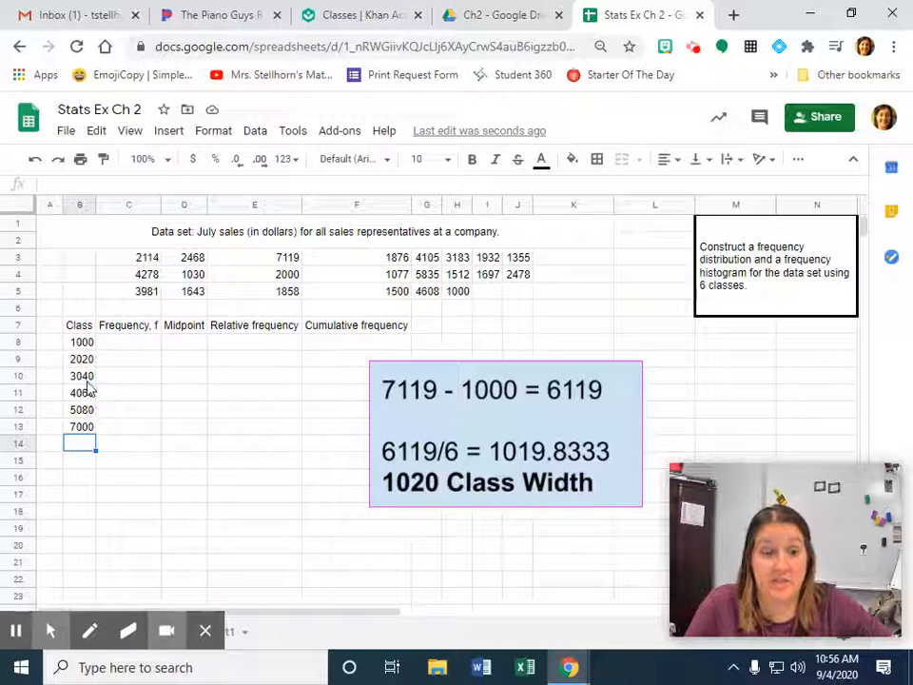
# - Extend the first class in B8 to the range 1000-2019 and widen column B to fit it
pyautogui.click(86, 343)
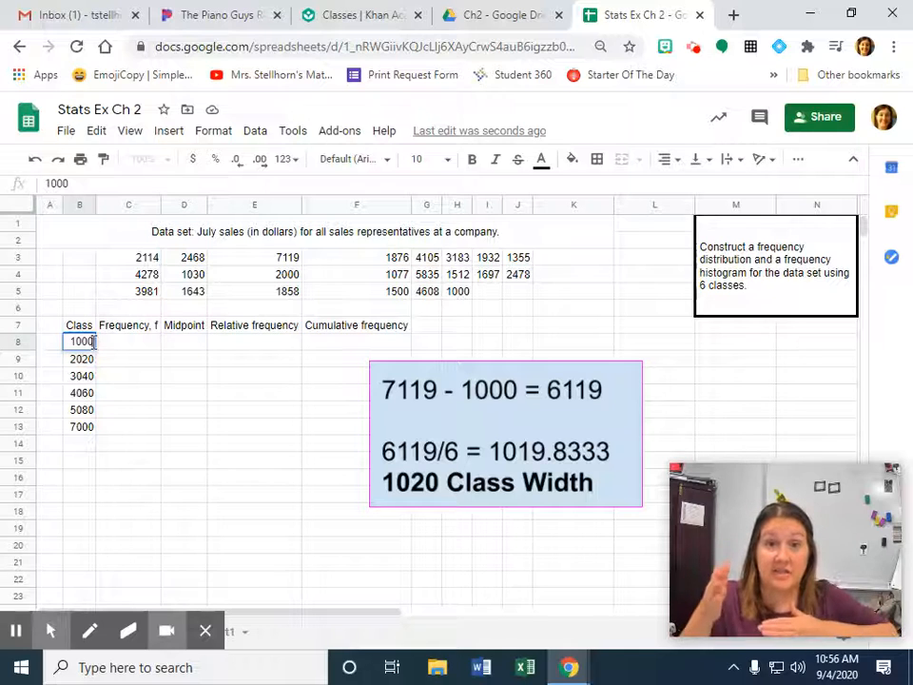
pyautogui.write('-')
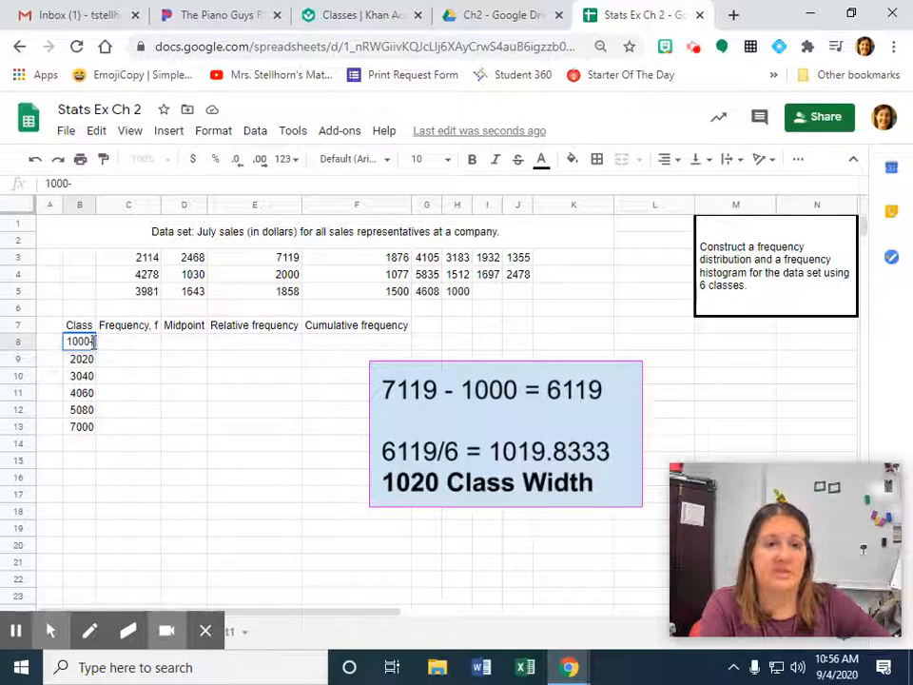
pyautogui.write('2019')
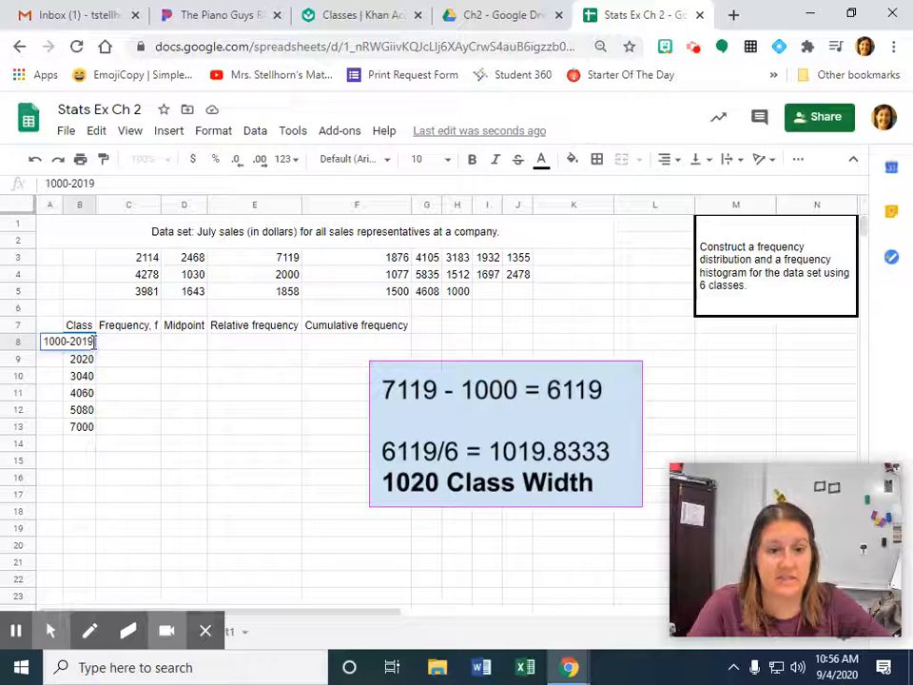
pyautogui.press('Return')
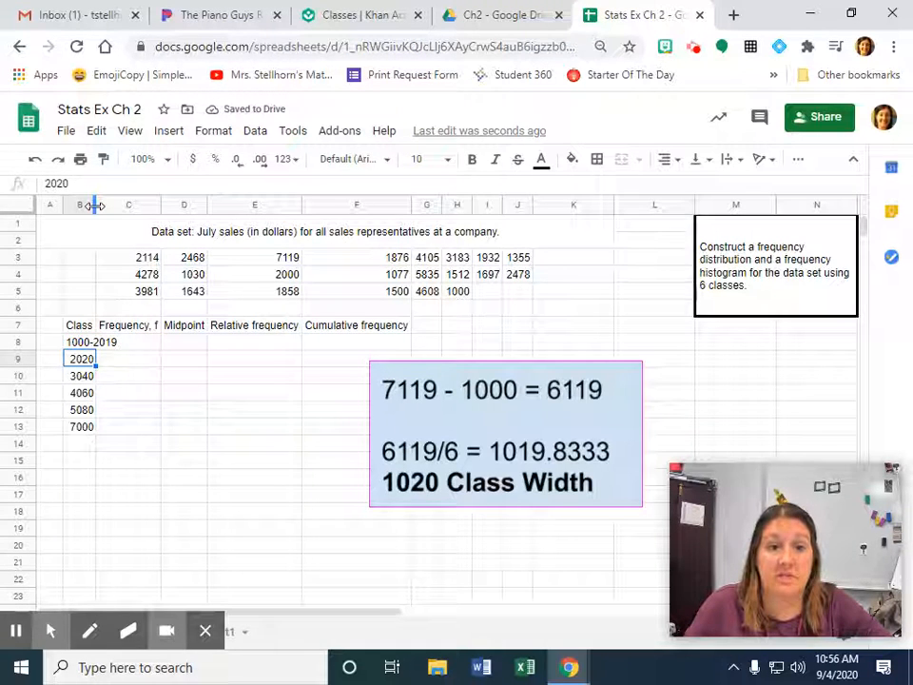
pyautogui.moveTo(94, 205); pyautogui.dragTo(120, 206)
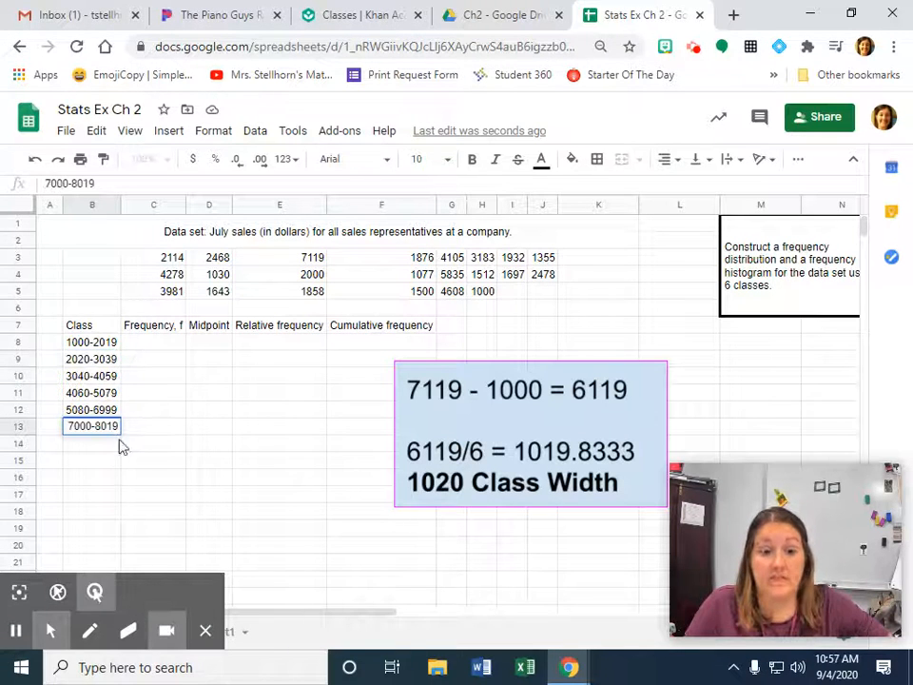
pyautogui.click(158, 349)
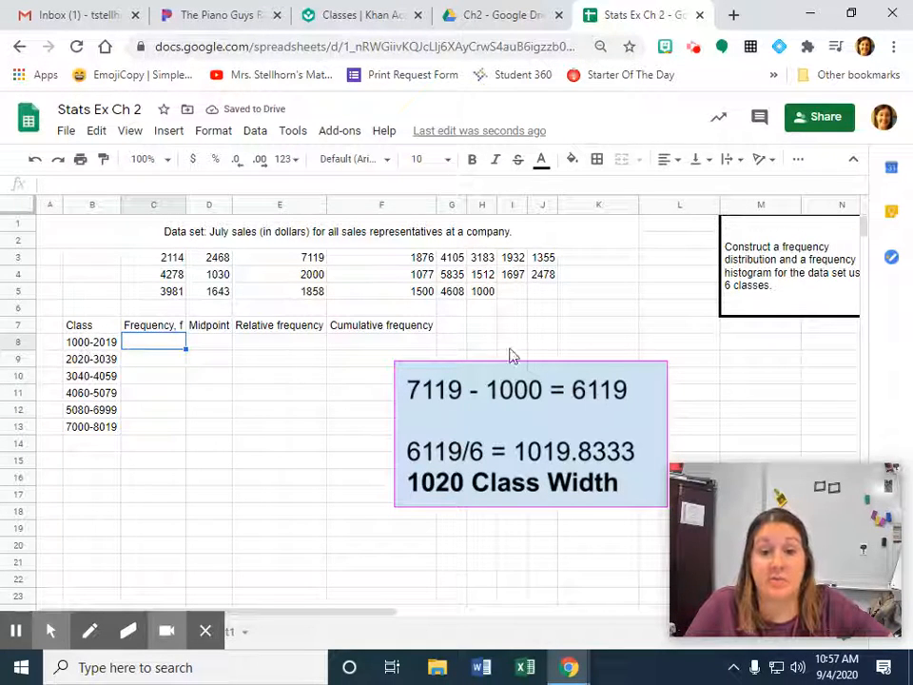
pyautogui.click(416, 331)
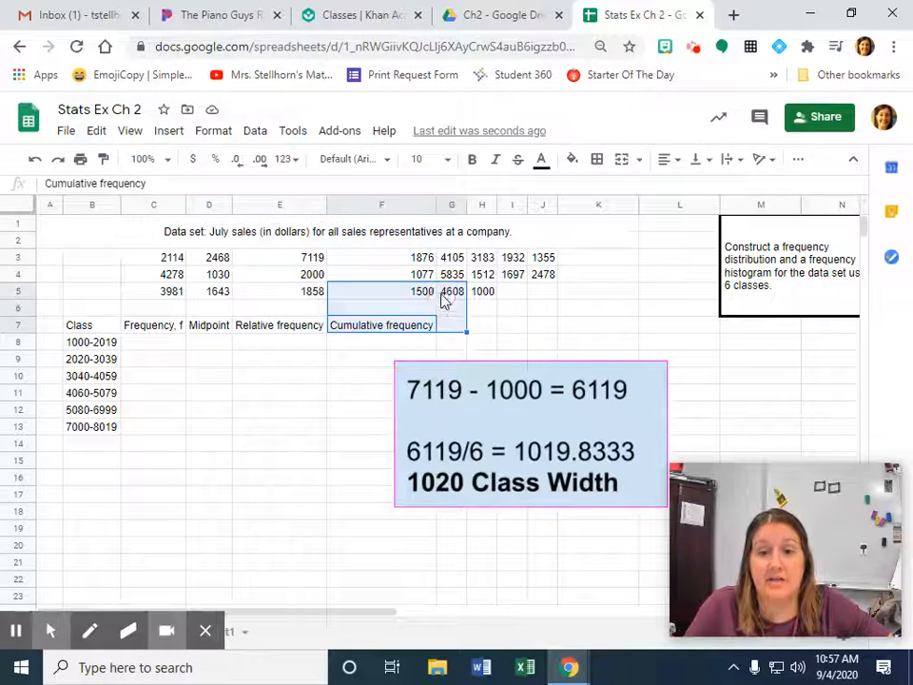
pyautogui.click(442, 297)
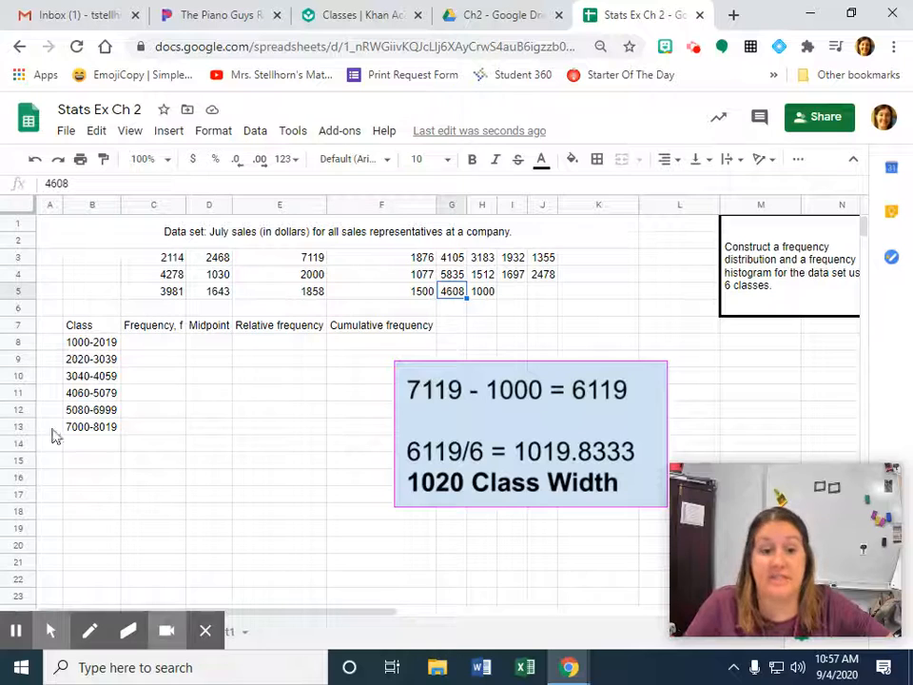
pyautogui.click(18, 630)
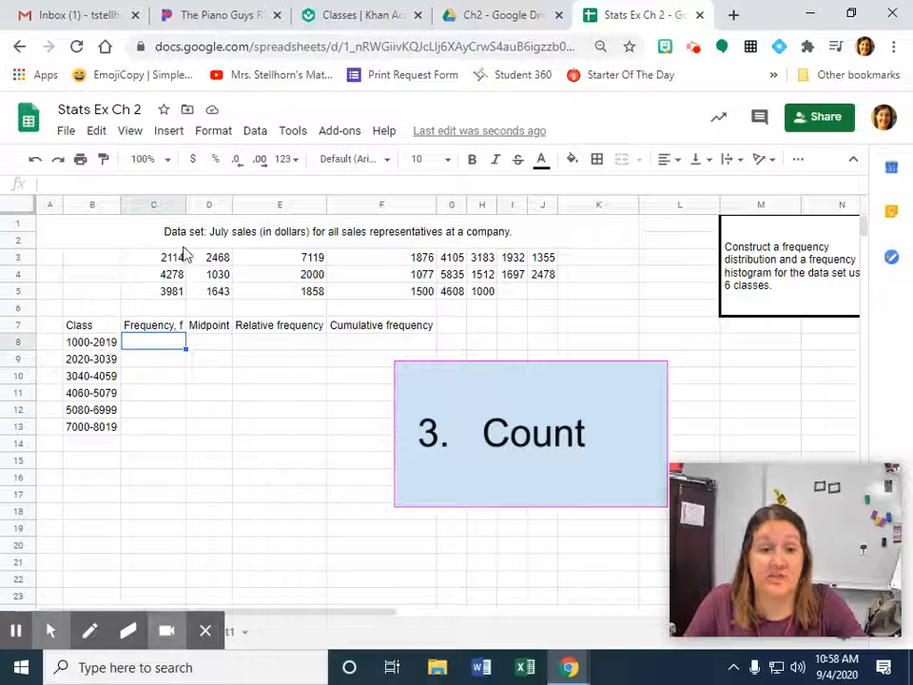
# - Highlight the data value in D4 in yellow and enter 12 as the frequency of the 1000-2019 class in C8
pyautogui.click(219, 278)
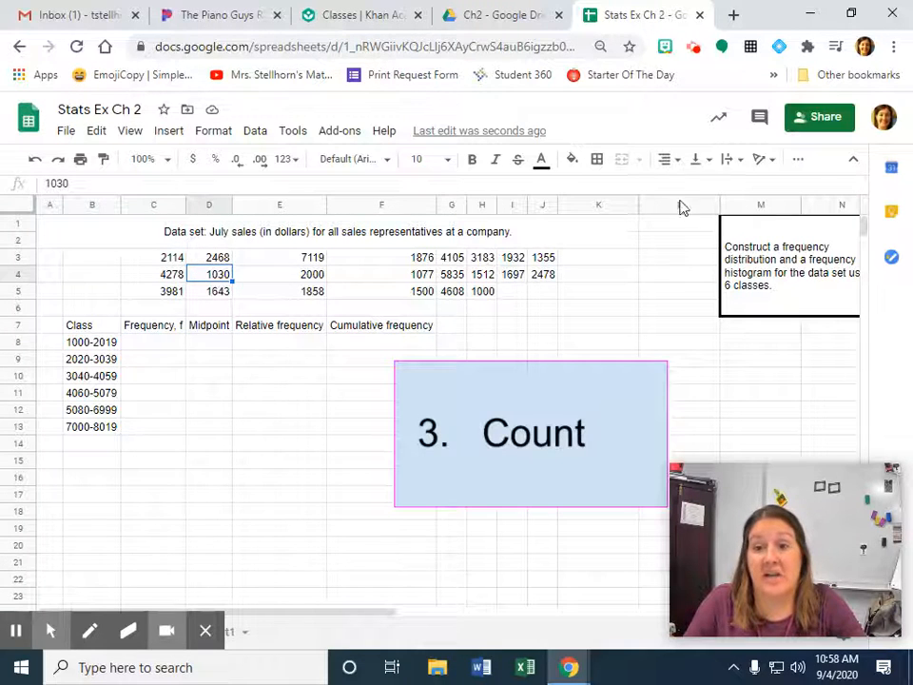
pyautogui.click(570, 161)
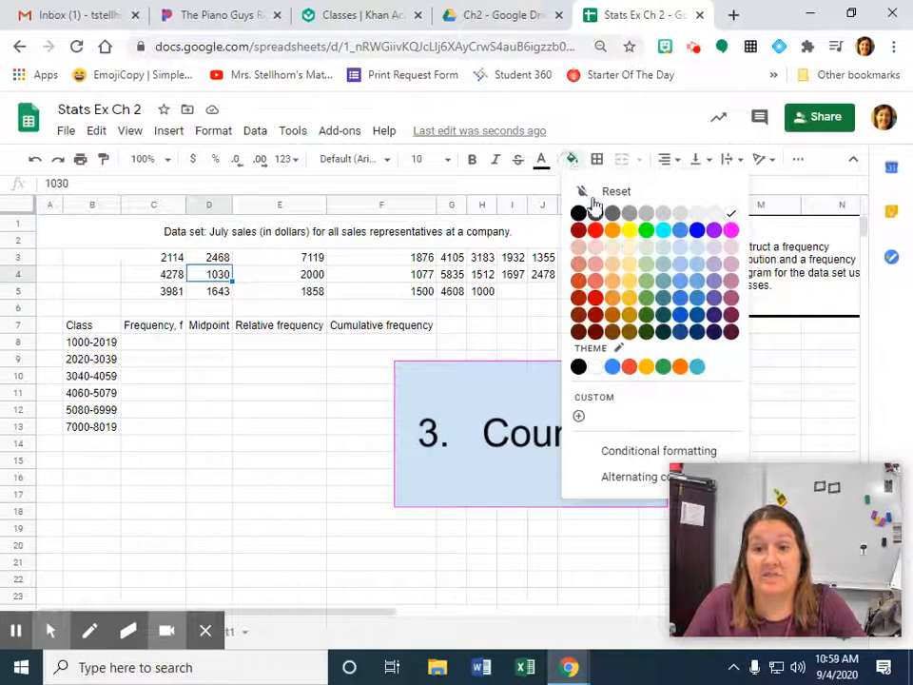
pyautogui.click(629, 230)
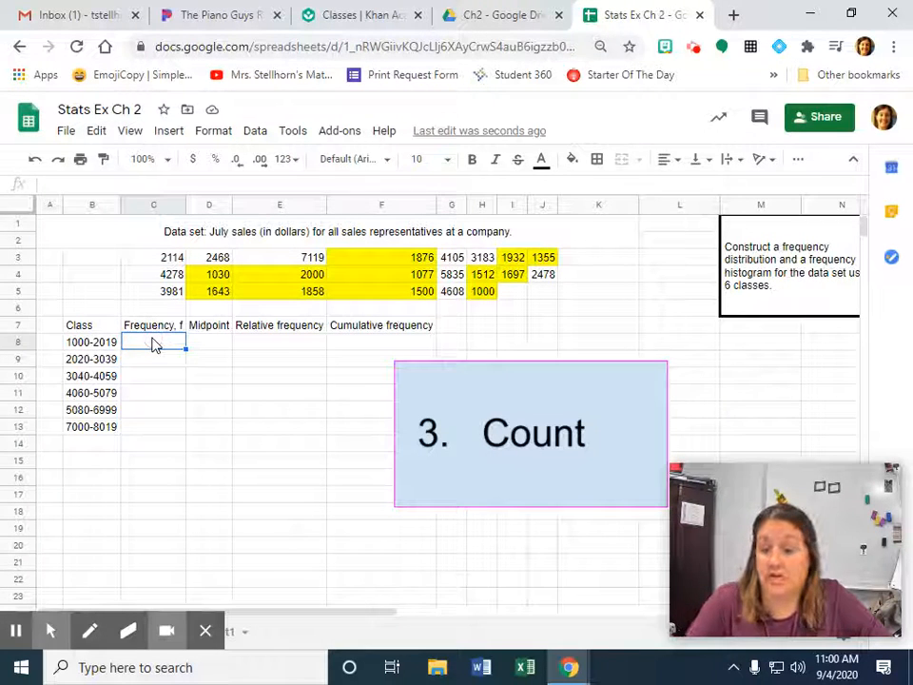
pyautogui.write('12')
pyautogui.press('Return')
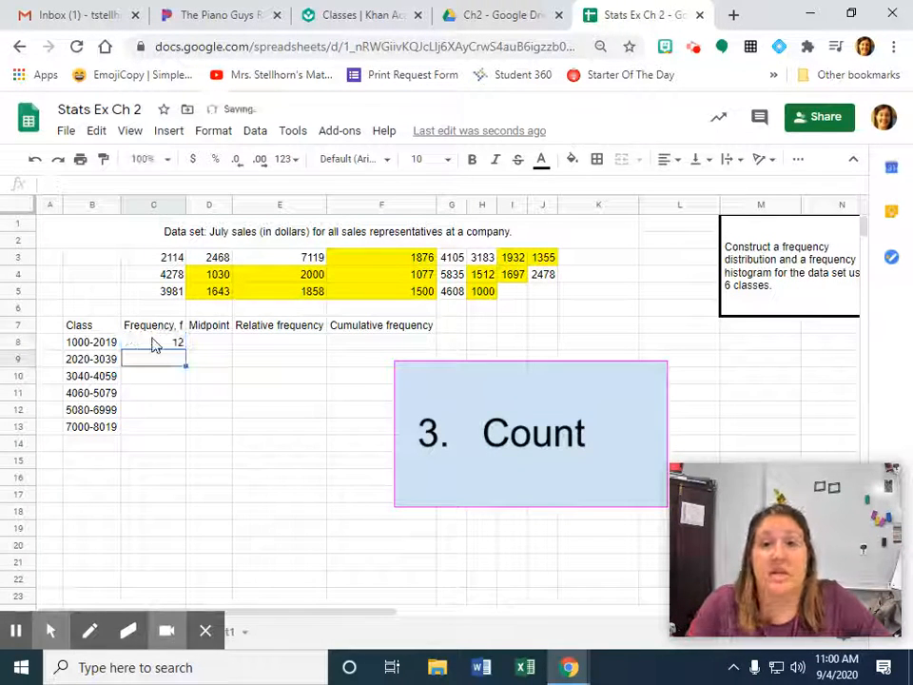
pyautogui.click(17, 631)
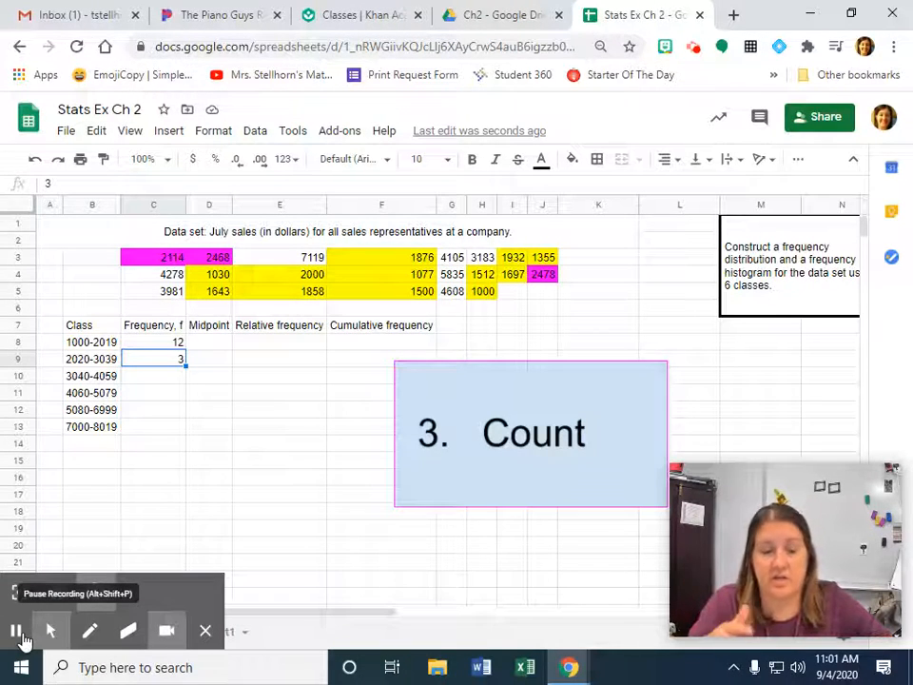
pyautogui.click(16, 630)
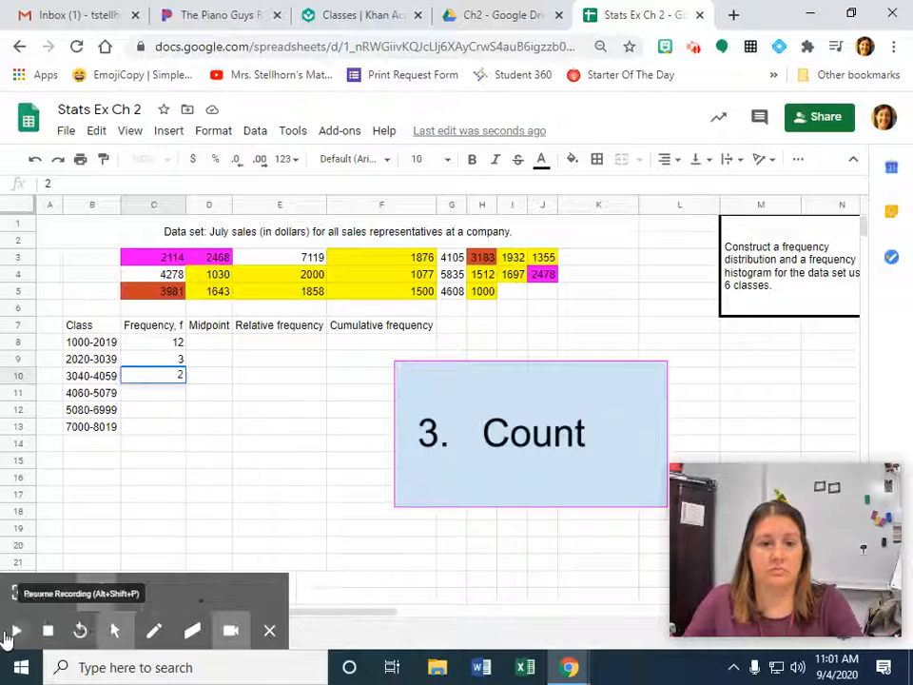
pyautogui.click(10, 633)
pyautogui.click(13, 633)
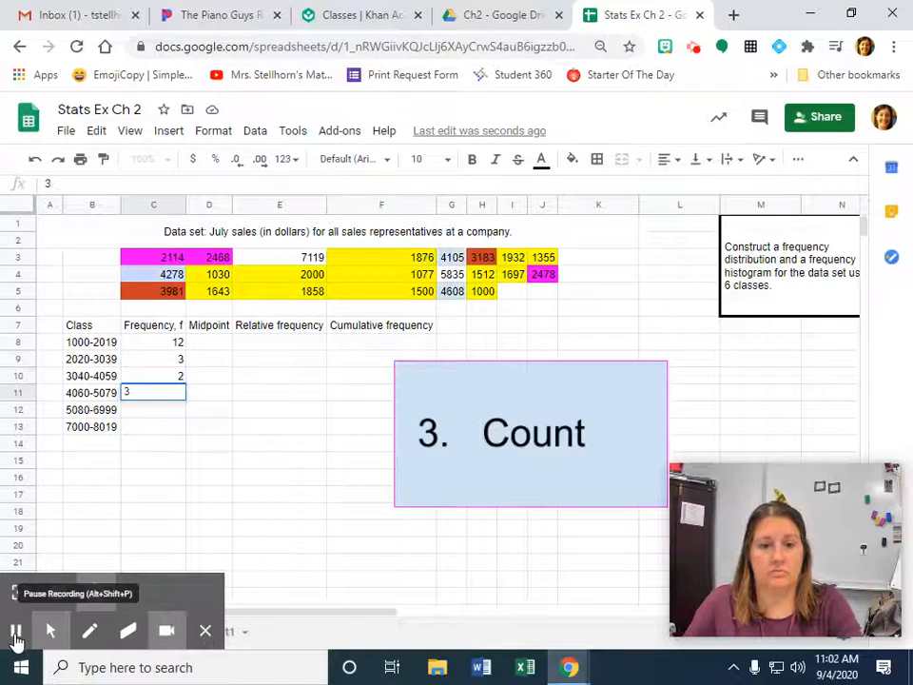
pyautogui.click(13, 633)
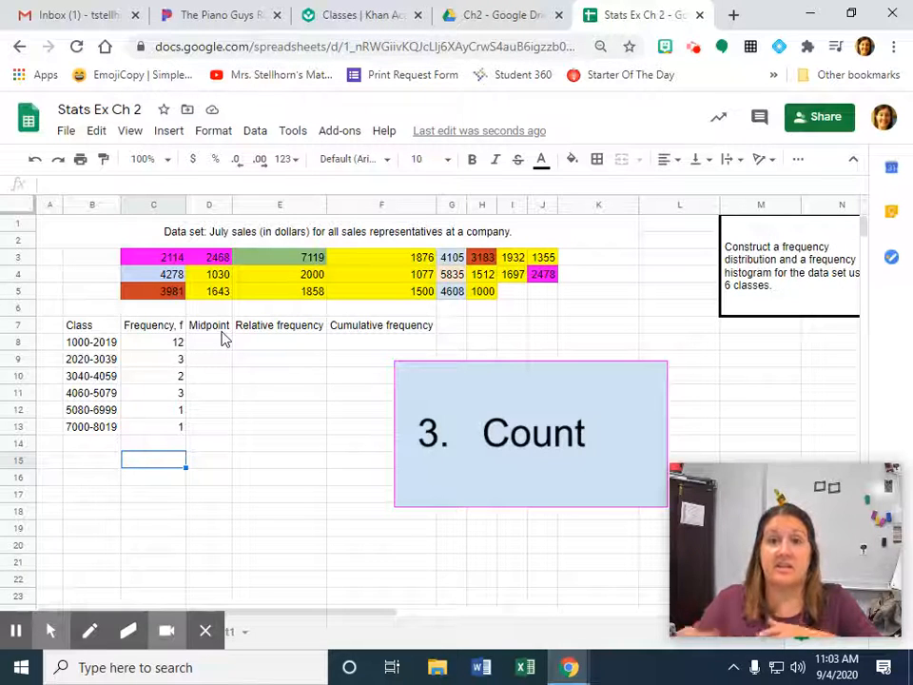
pyautogui.moveTo(15, 636)
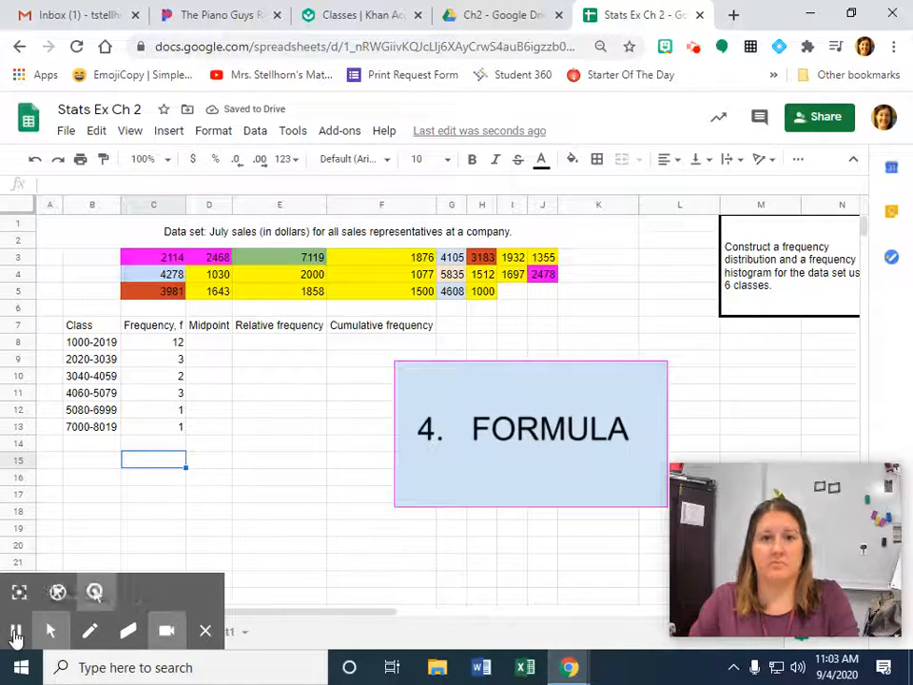
# - Calculate the midpoint of the 1000-2019 class in D8 with the formula =(1000+2019)/2
pyautogui.click(222, 346)
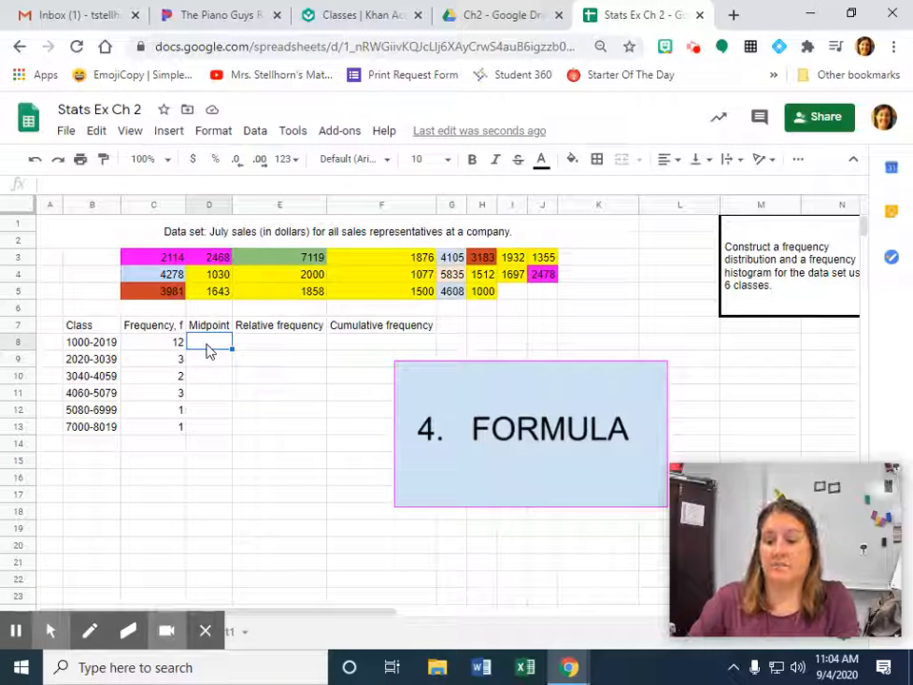
pyautogui.write('=')
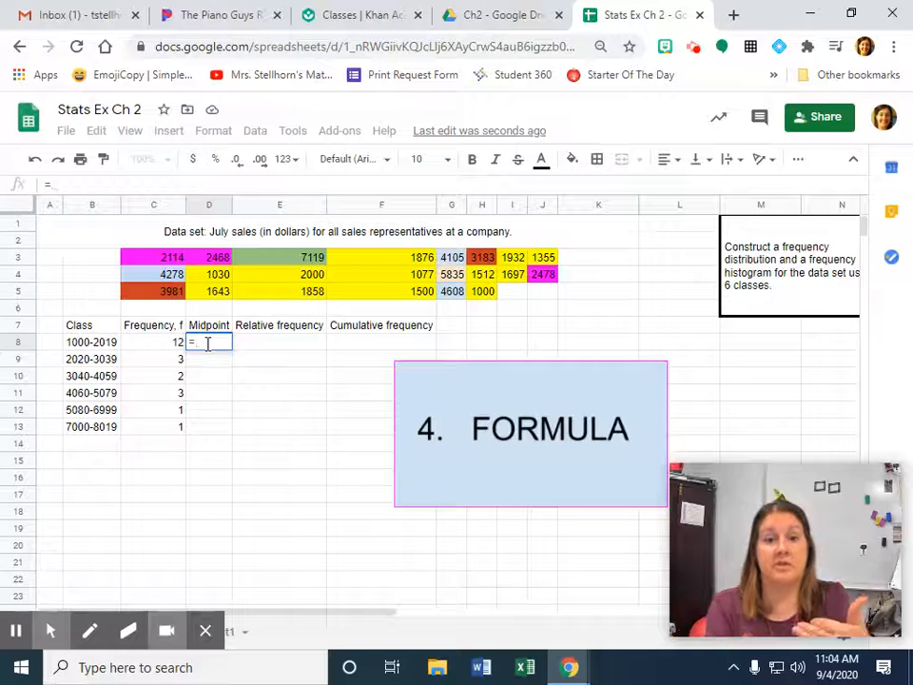
pyautogui.write('(')
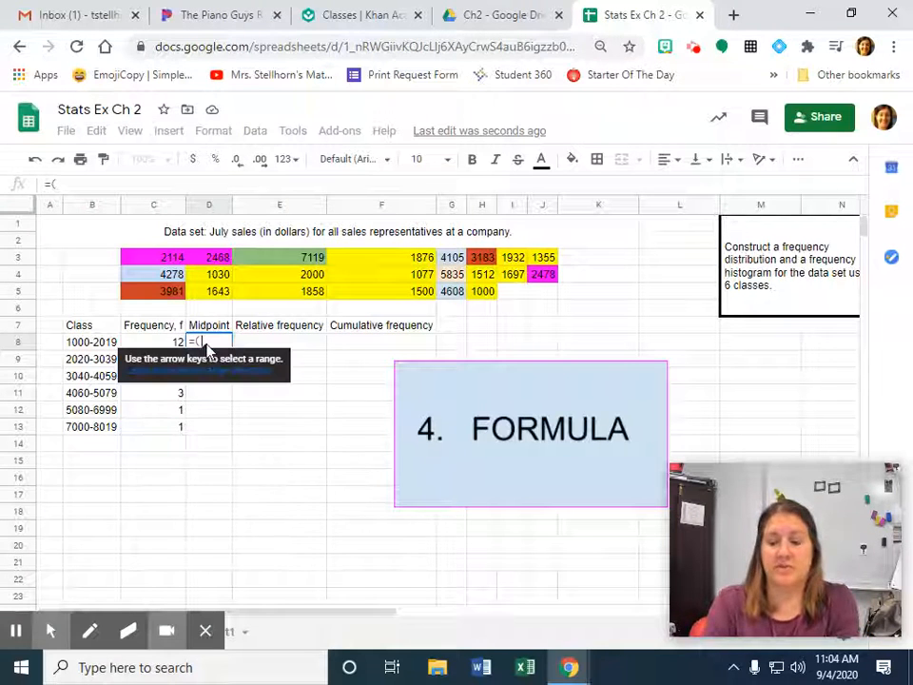
pyautogui.write('1000')
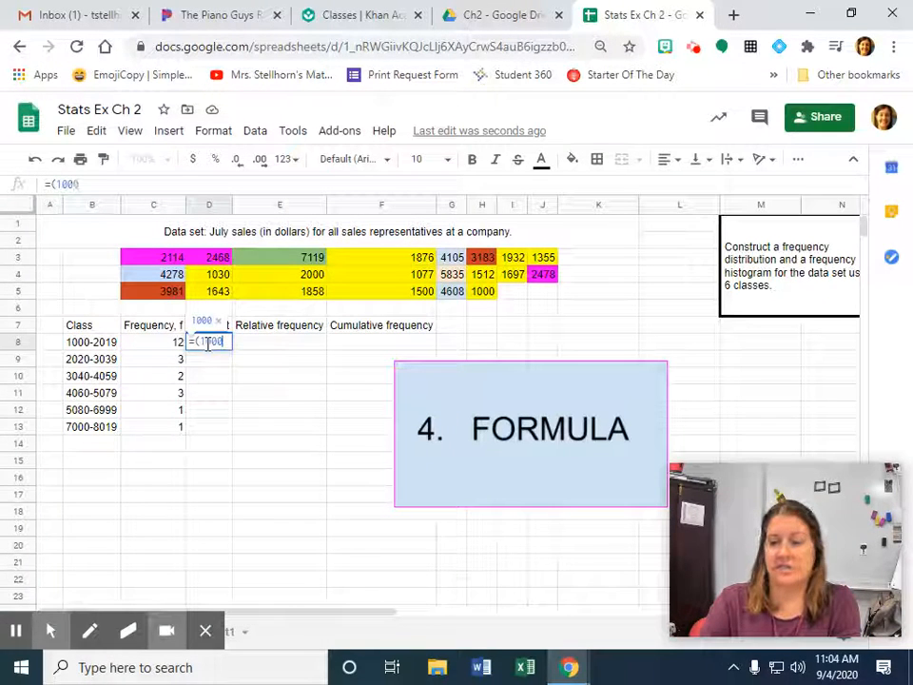
pyautogui.write('+2019')
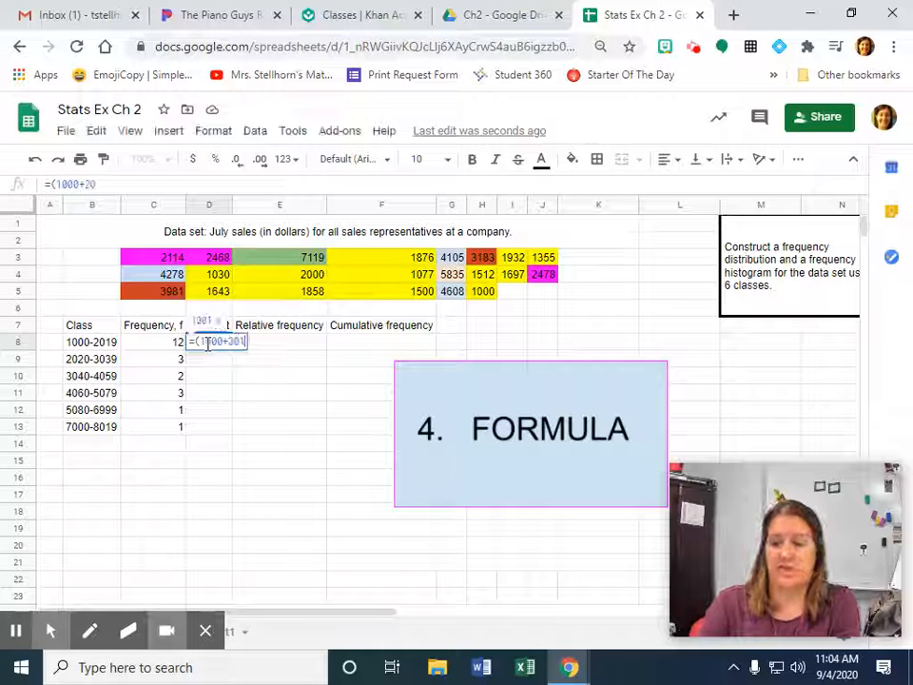
pyautogui.write(')')
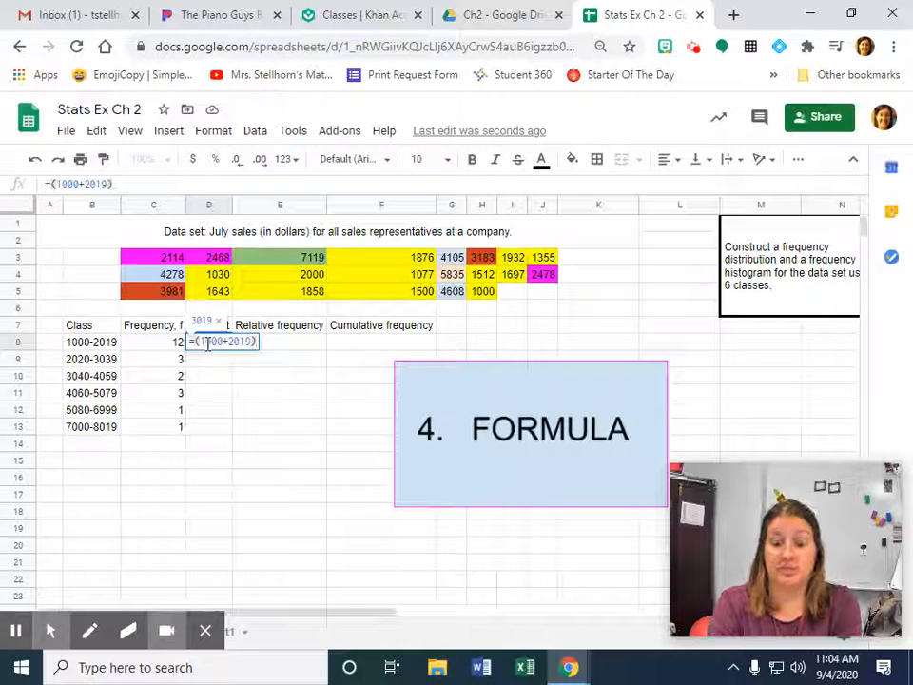
pyautogui.write('/')
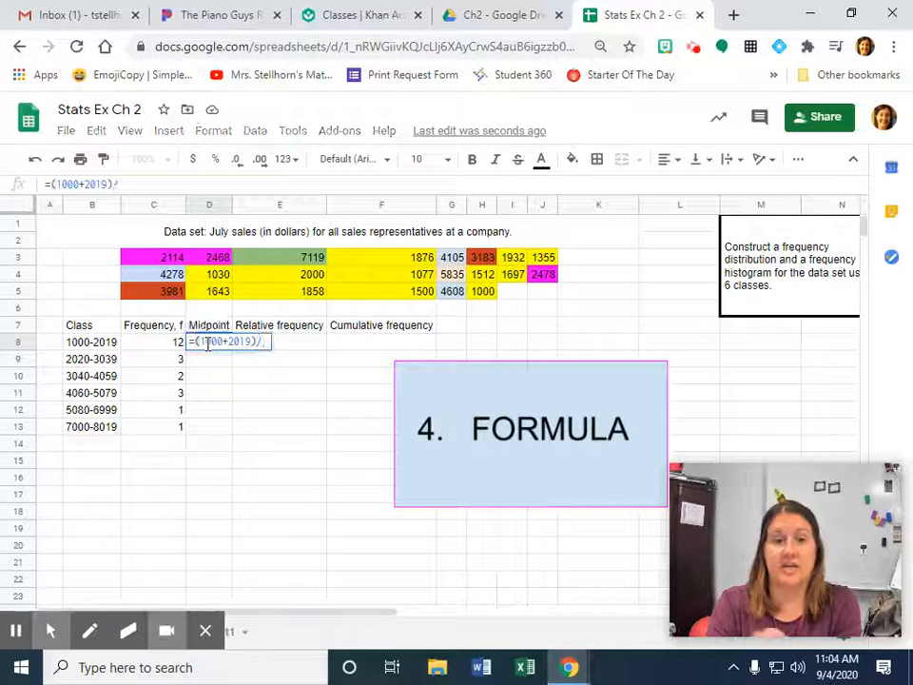
pyautogui.write('2')
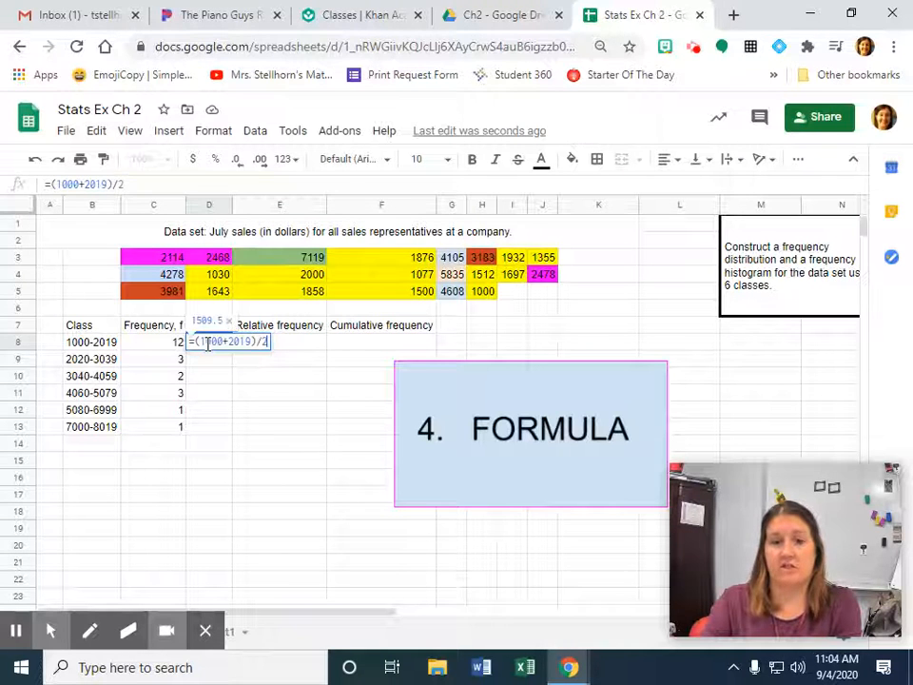
pyautogui.press('Return')
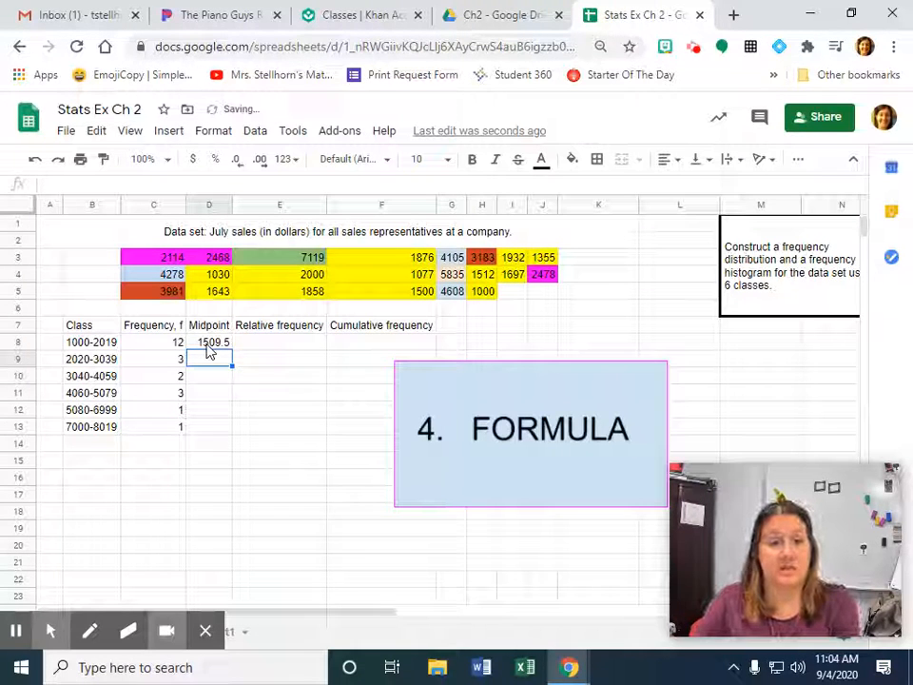
# - Enter the formula =(2020-3039)/2 in D9 for the midpoint of the 2020-3039 class
pyautogui.write('=')
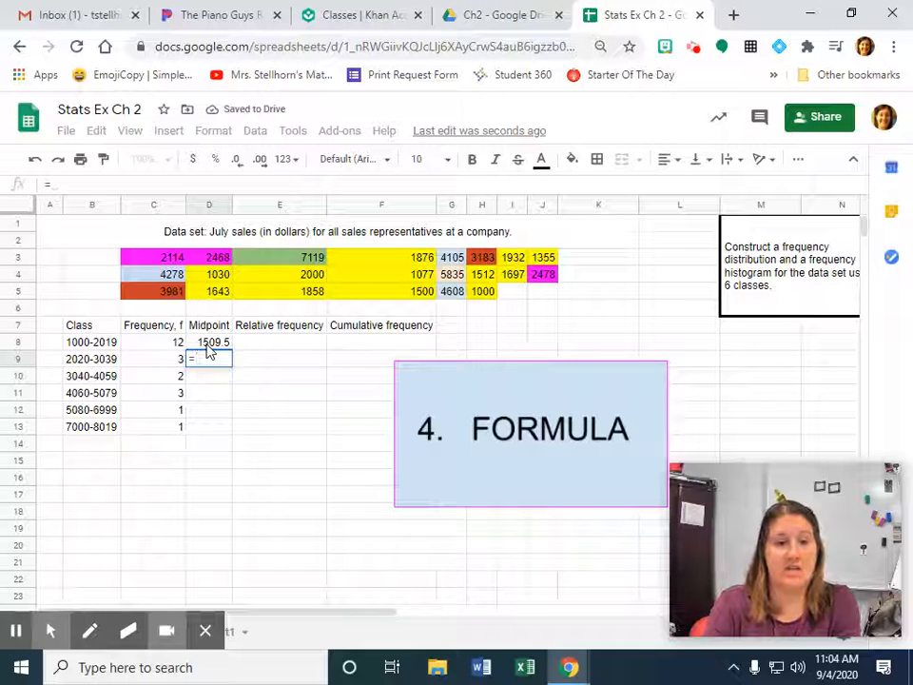
pyautogui.write('(2')
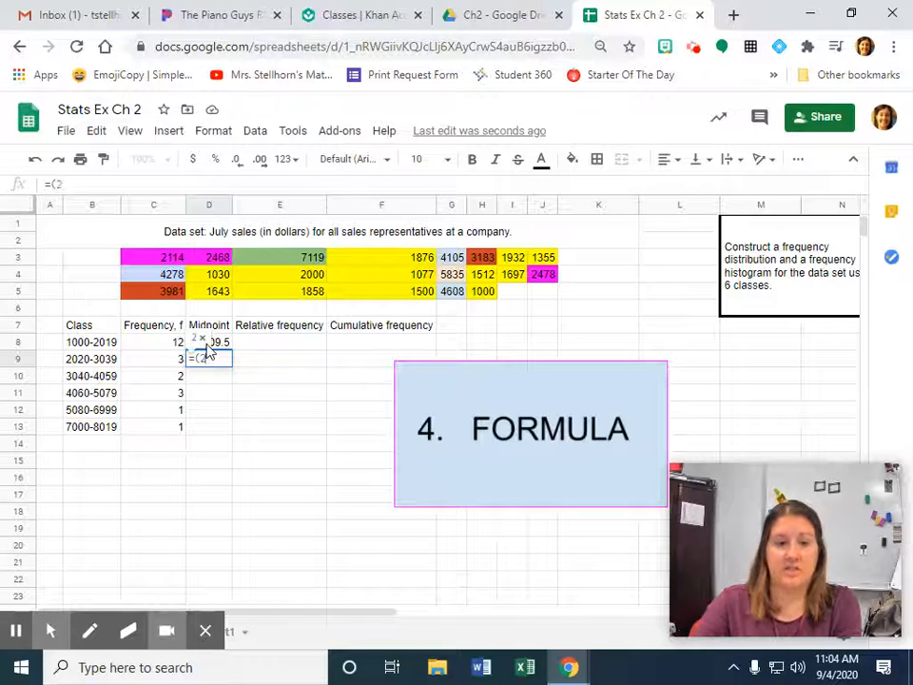
pyautogui.write('020-30')
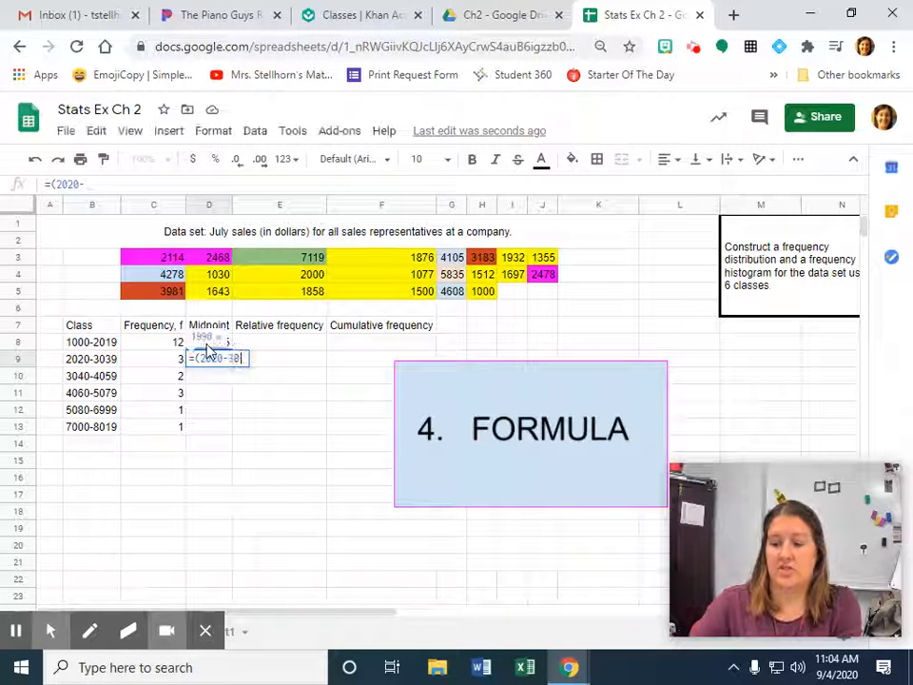
pyautogui.write('39)/2')
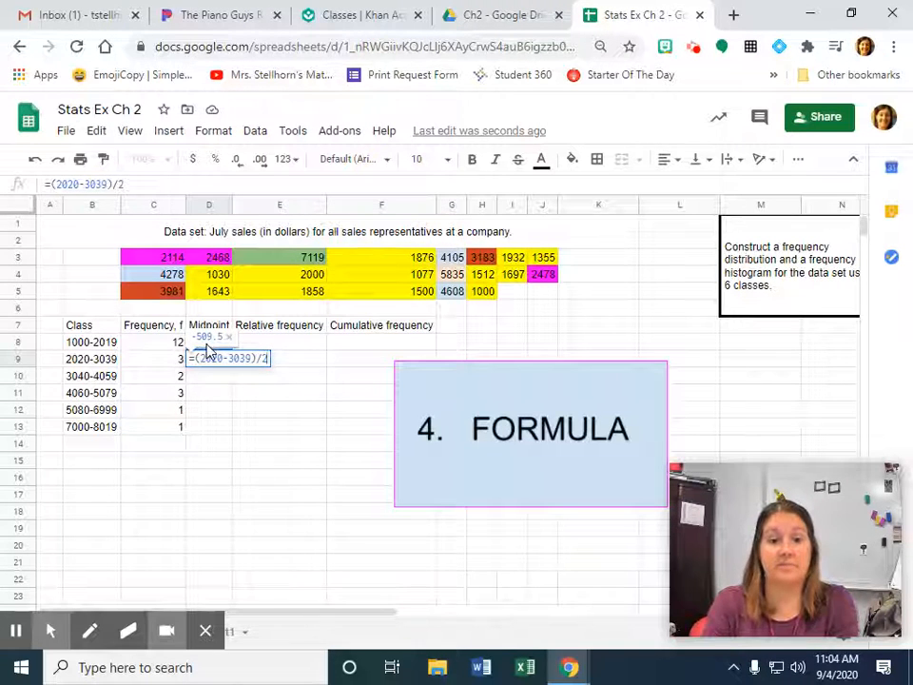
pyautogui.press('Return')
# - Calculate the midpoint of the 3040-4059 class in D10 with the formula =(3040+4059)/2
pyautogui.write('=')
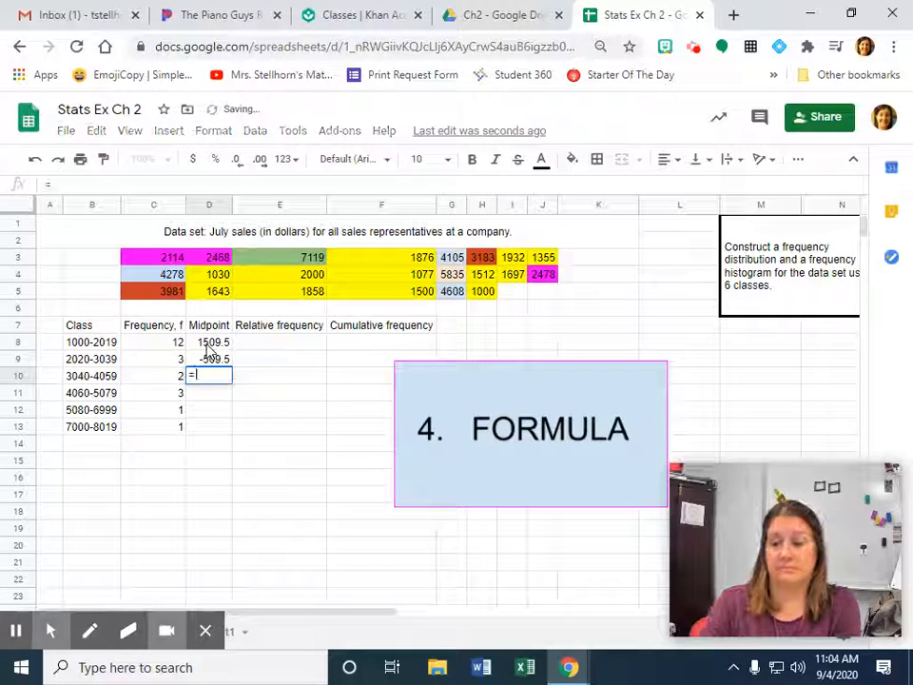
pyautogui.write('(3040')
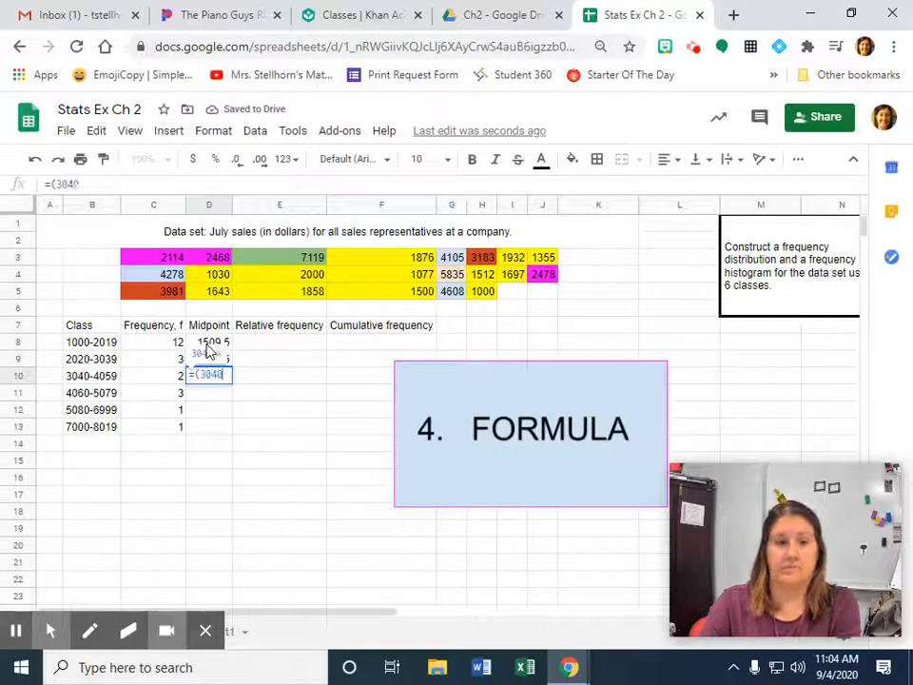
pyautogui.write('+4059')
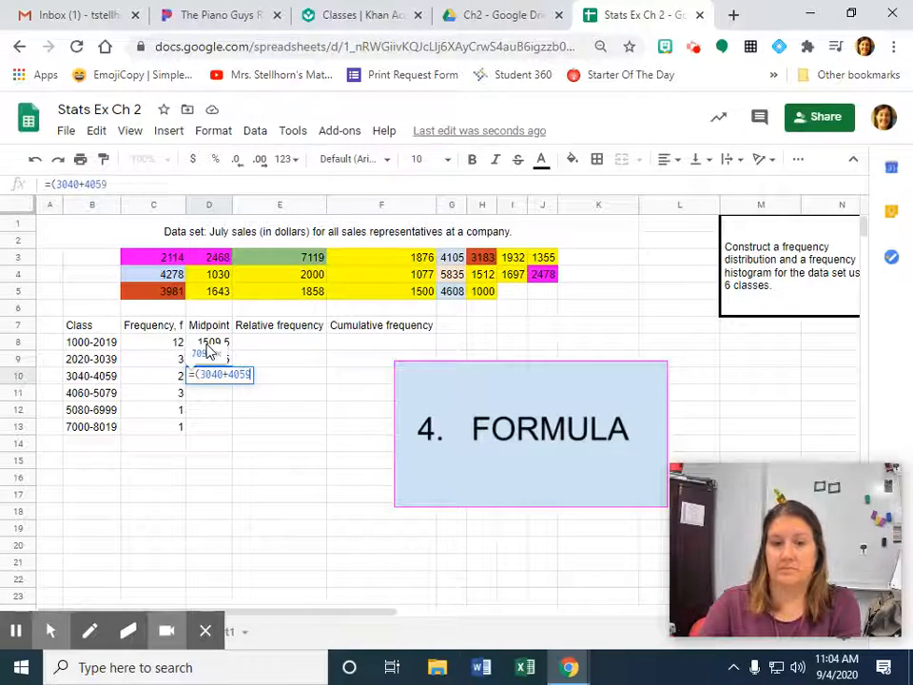
pyautogui.write(')')
pyautogui.write('/2')
pyautogui.press('Return')
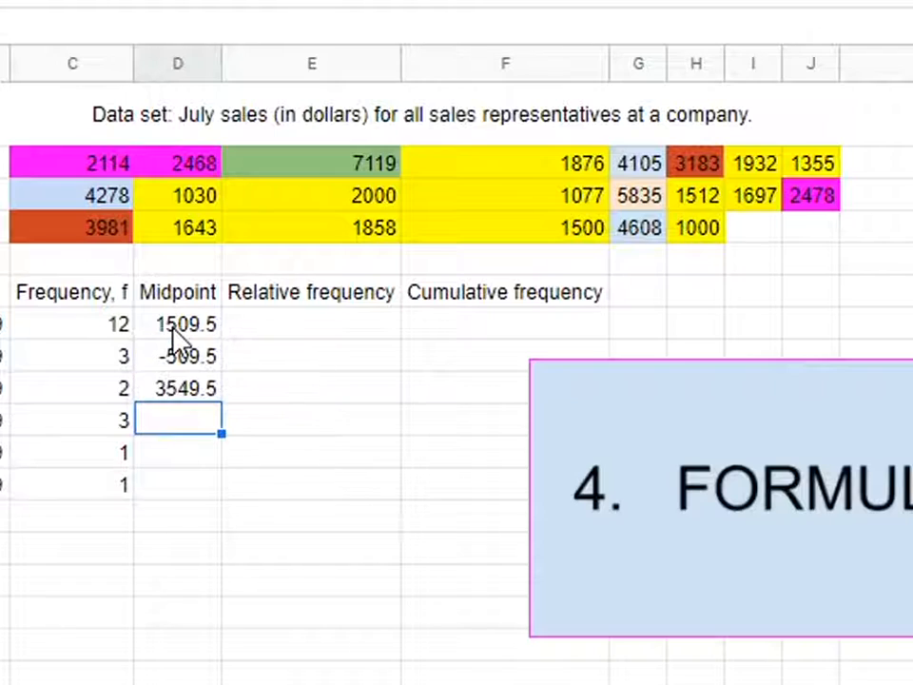
pyautogui.write('=')
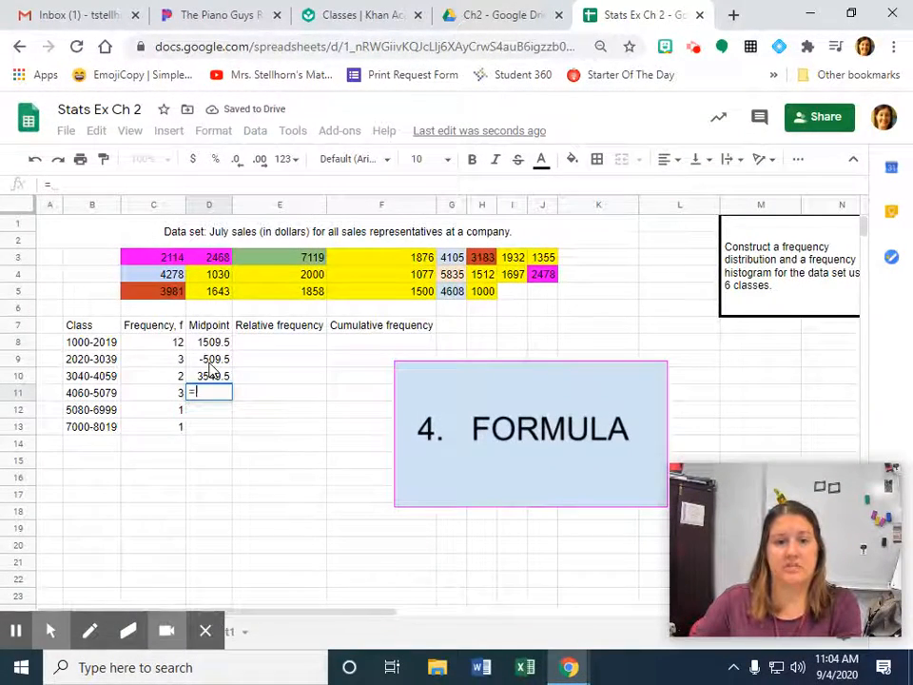
pyautogui.click(210, 360)
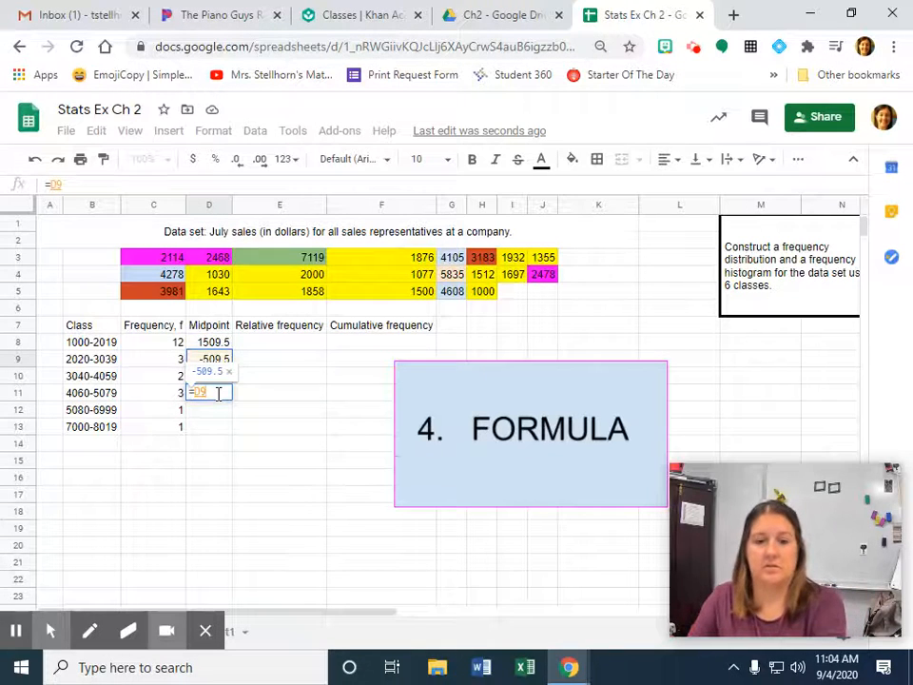
pyautogui.press('BackSpace')
pyautogui.press('BackSpace')
pyautogui.press('Escape')
pyautogui.click(217, 426)
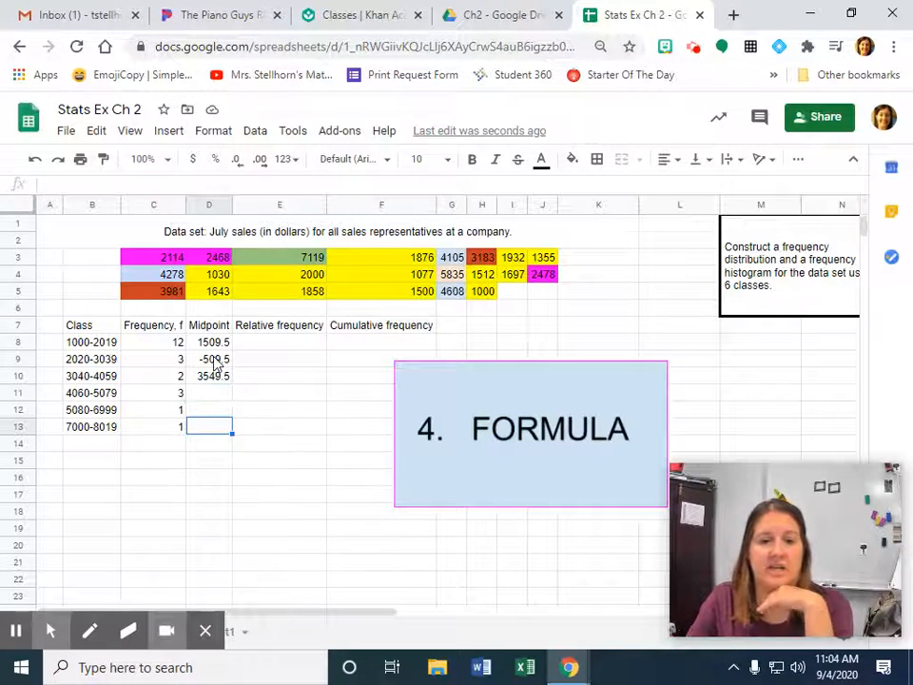
# - Correct the midpoint formula in D9 to =(2020+3039)/2
pyautogui.click(215, 362)
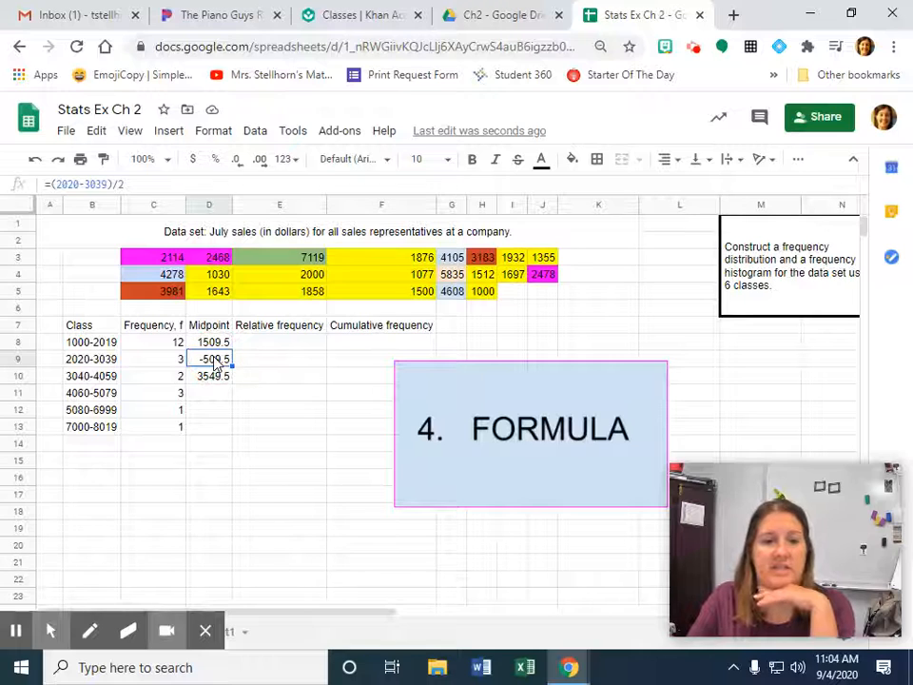
pyautogui.click(81, 184)
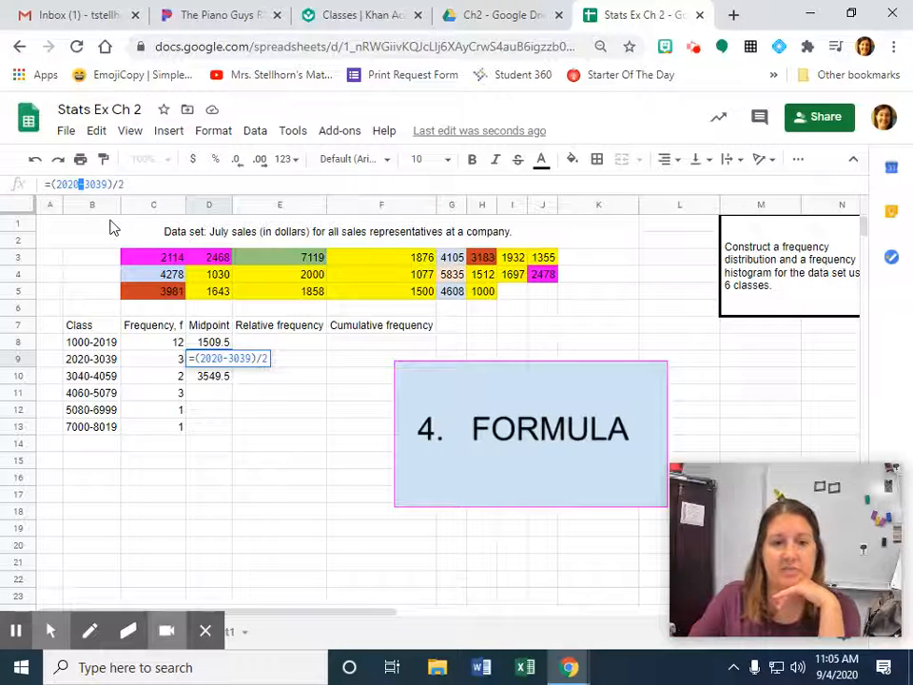
pyautogui.write('+')
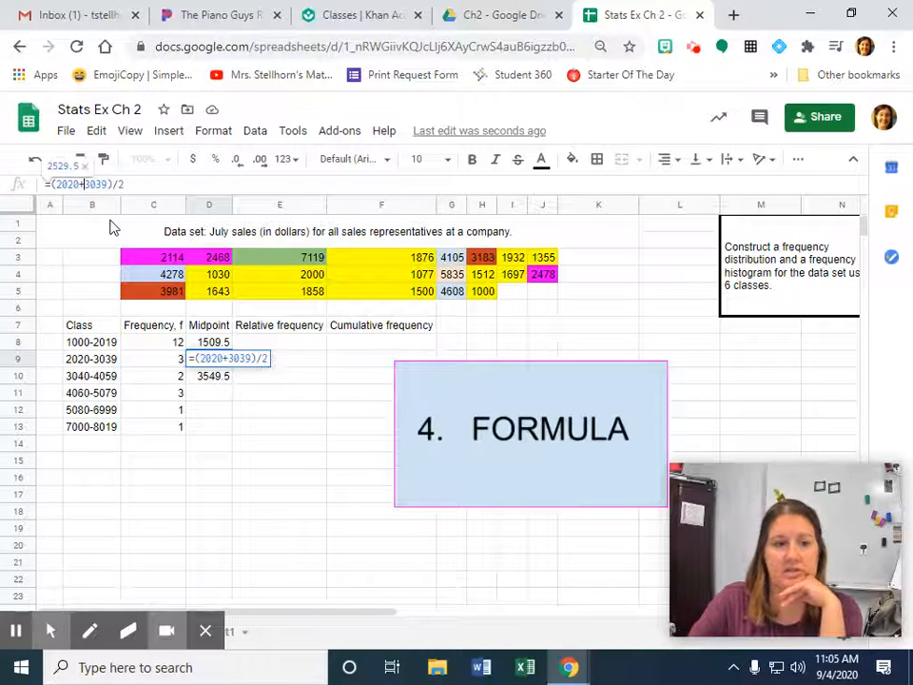
pyautogui.press('Return')
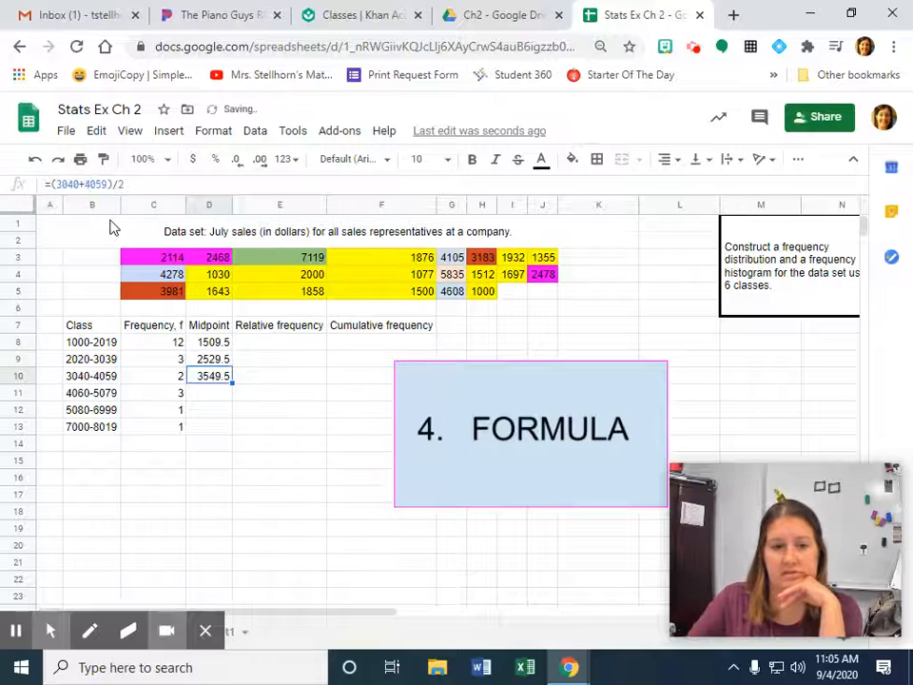
# - Calculate the midpoint of the 4060-5079 class in D11 with the formula =(4060+5079)/2
pyautogui.click(213, 400)
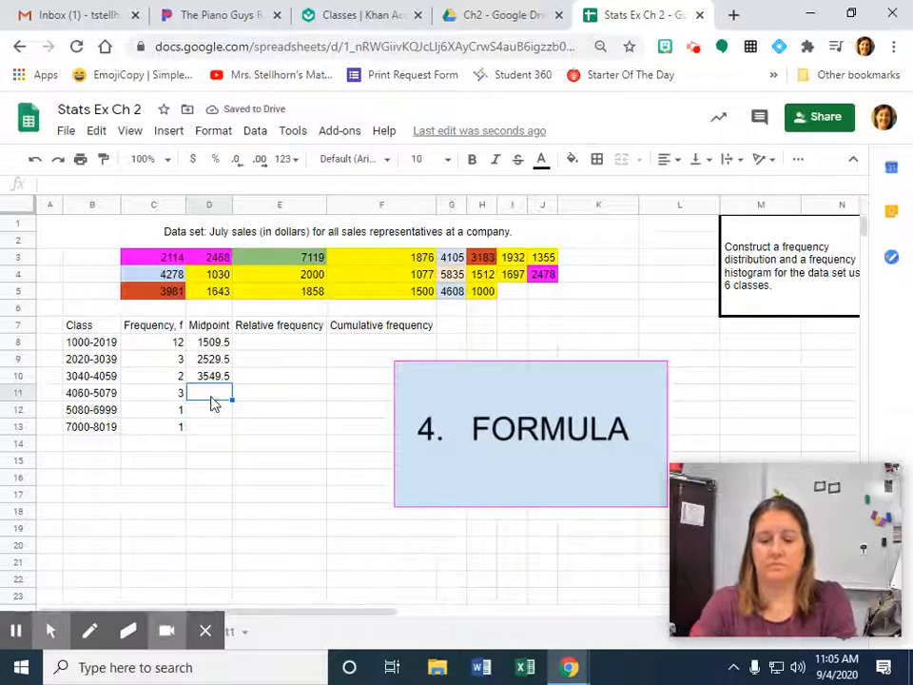
pyautogui.write('(4060')
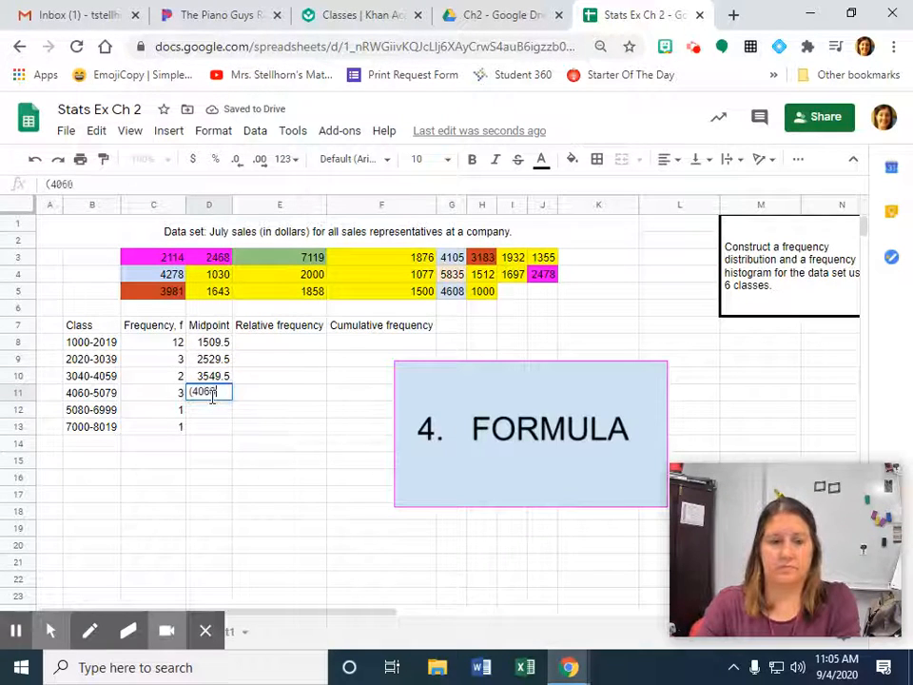
pyautogui.write('+50')
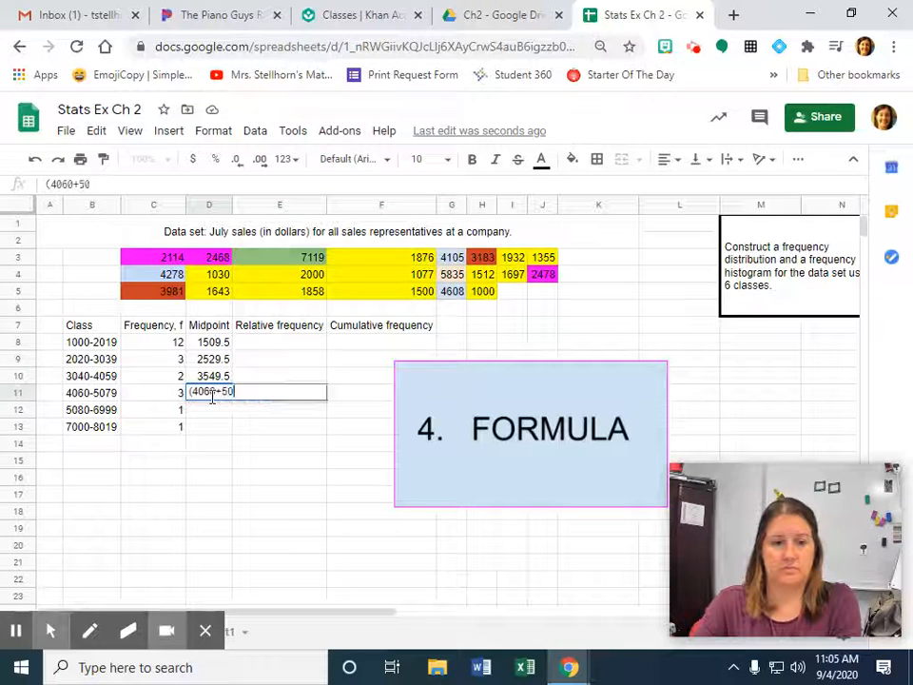
pyautogui.write('79)/2')
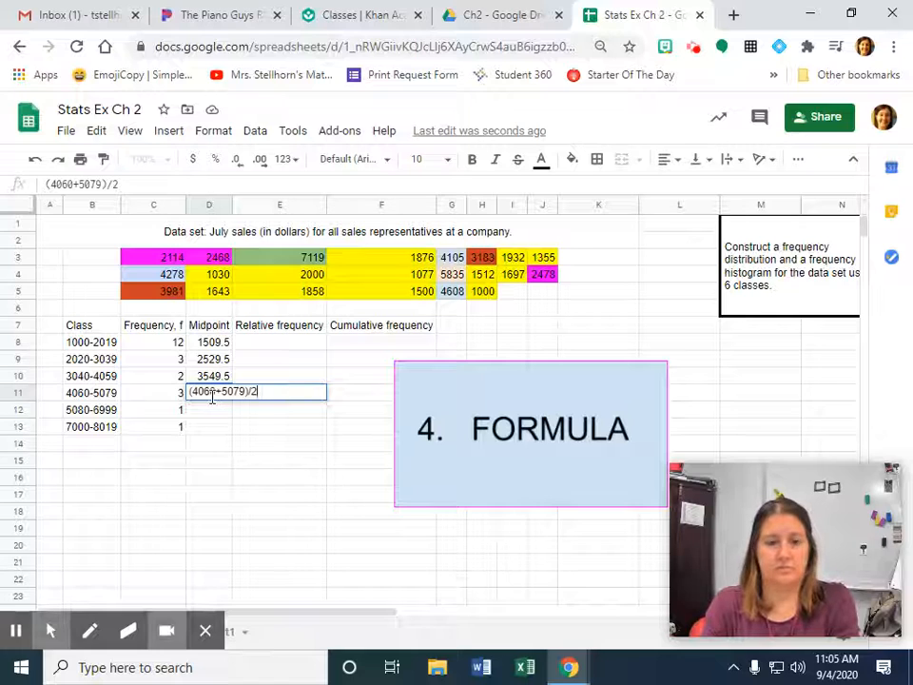
pyautogui.press('Return')
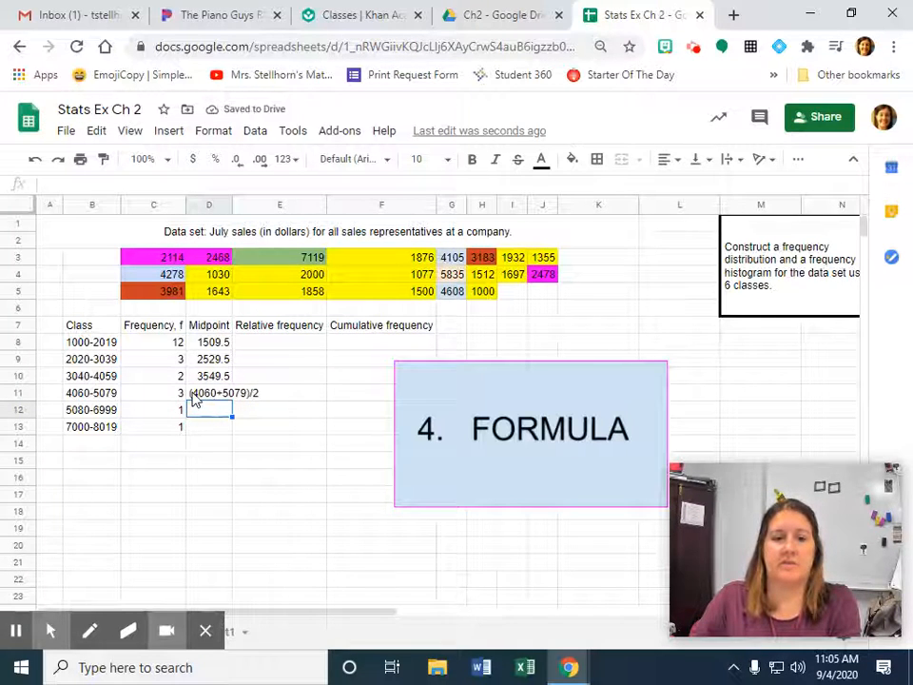
pyautogui.click(193, 392)
pyautogui.doubleClick(191, 392)
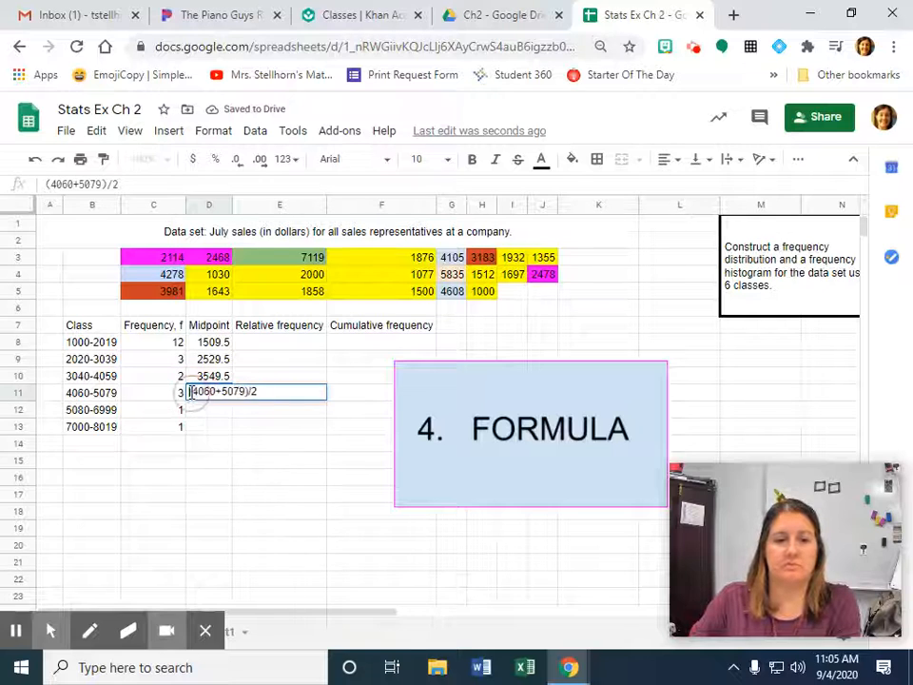
pyautogui.write('=')
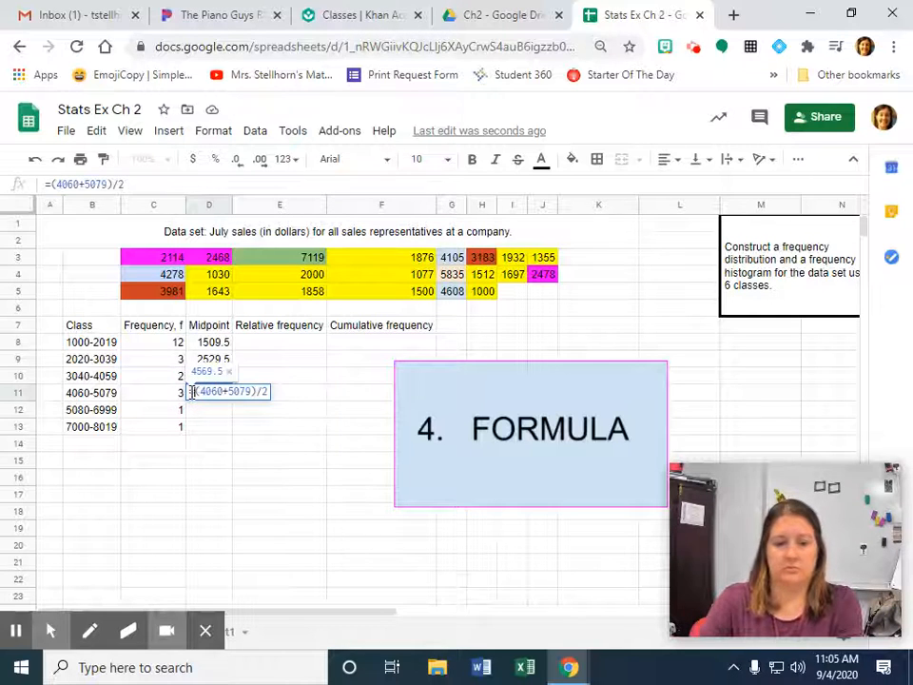
pyautogui.press('Return')
# - Calculate the midpoint of the 5080-6999 class in D12 with the formula =(5080+6999)/2
pyautogui.write('=')
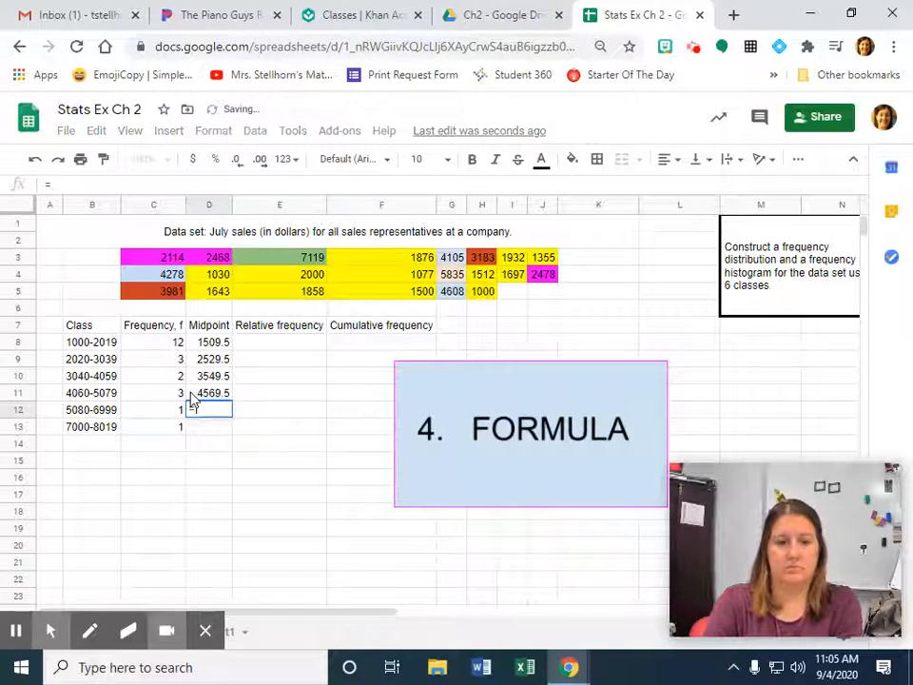
pyautogui.write('(')
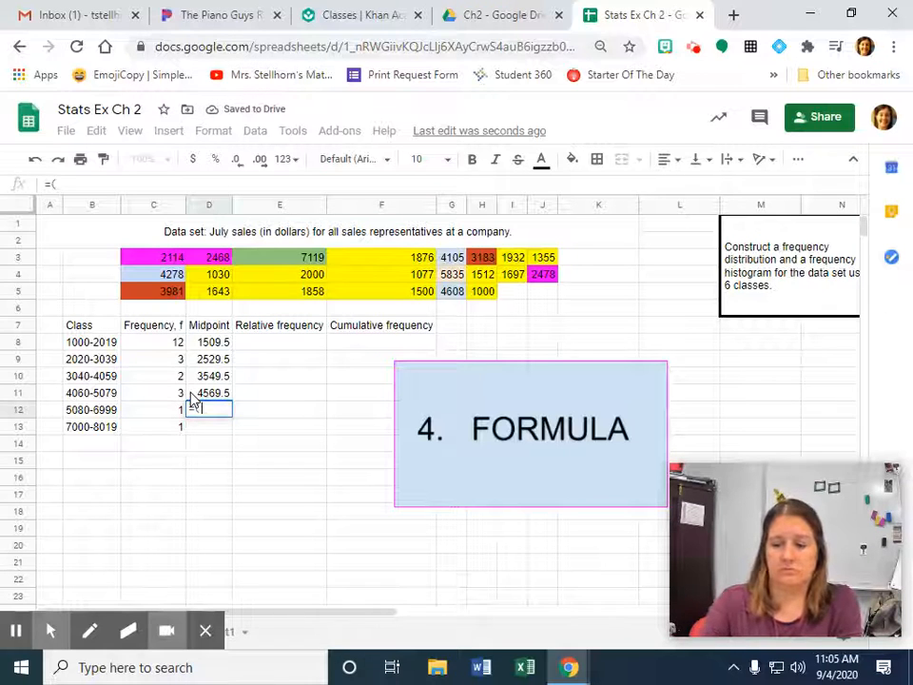
pyautogui.write('5080')
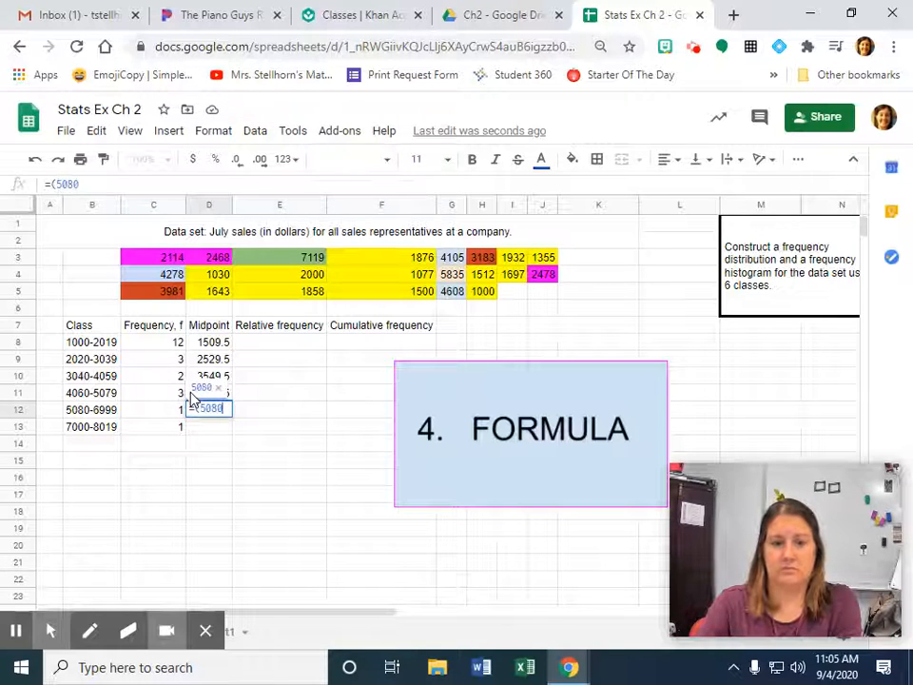
pyautogui.write('+6')
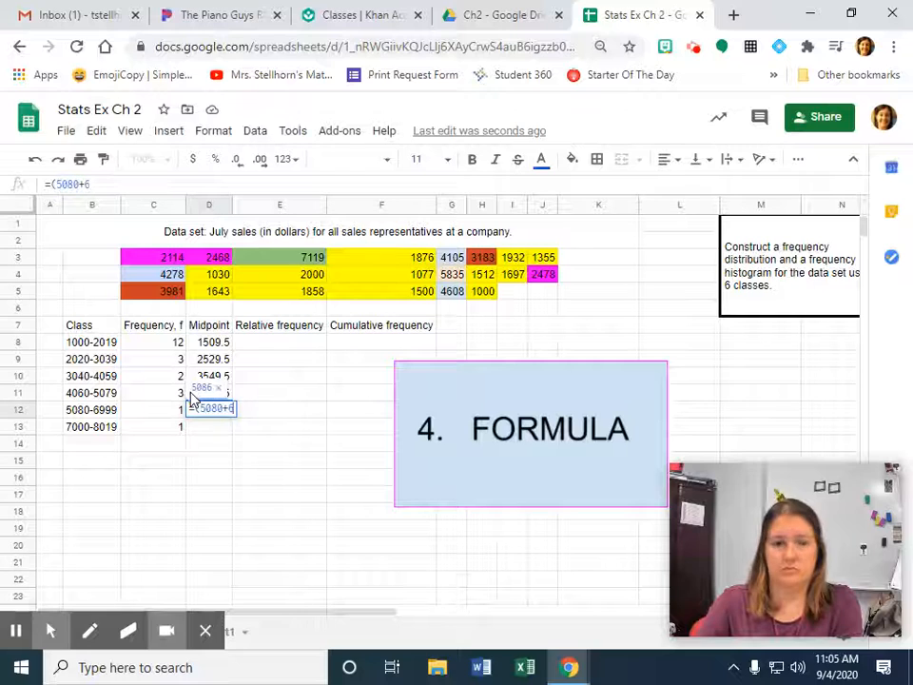
pyautogui.write('999)')
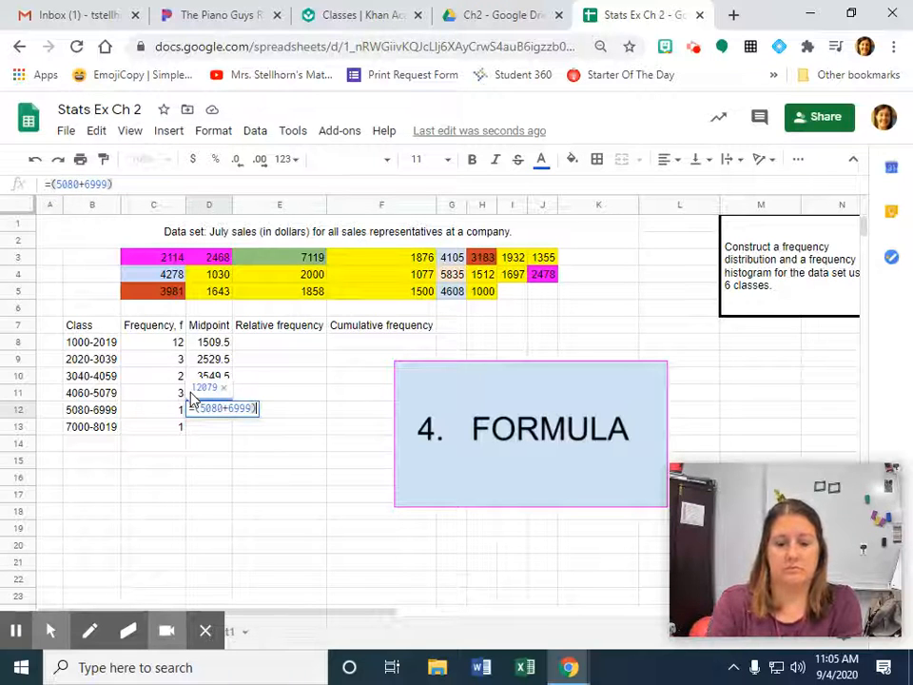
pyautogui.write('/2')
pyautogui.press('Return')
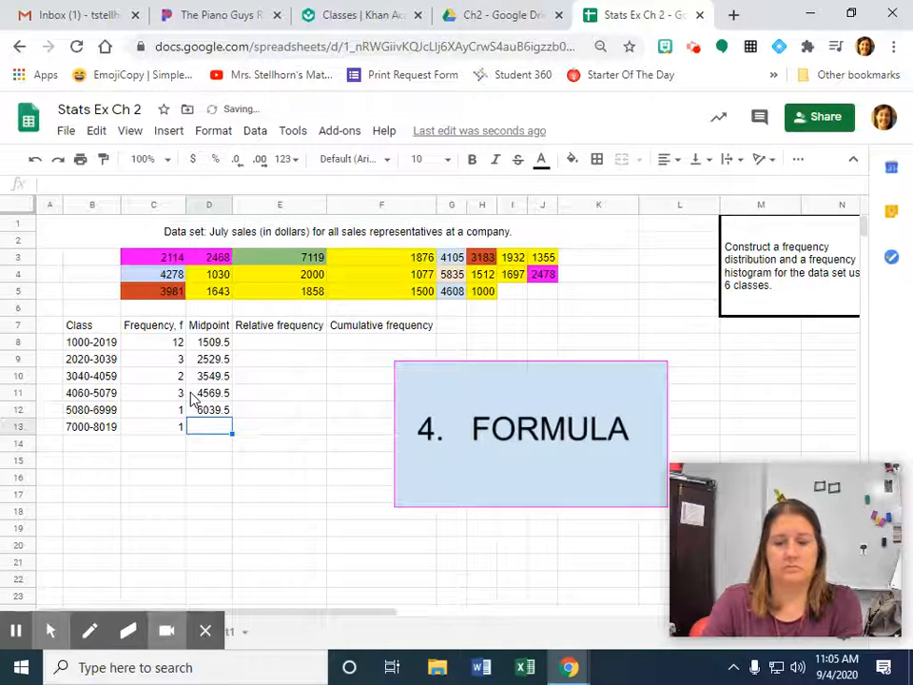
# - Calculate the midpoint of the 7000-8019 class in D13 with the formula =(7000+8019)/2
pyautogui.write('=(70')
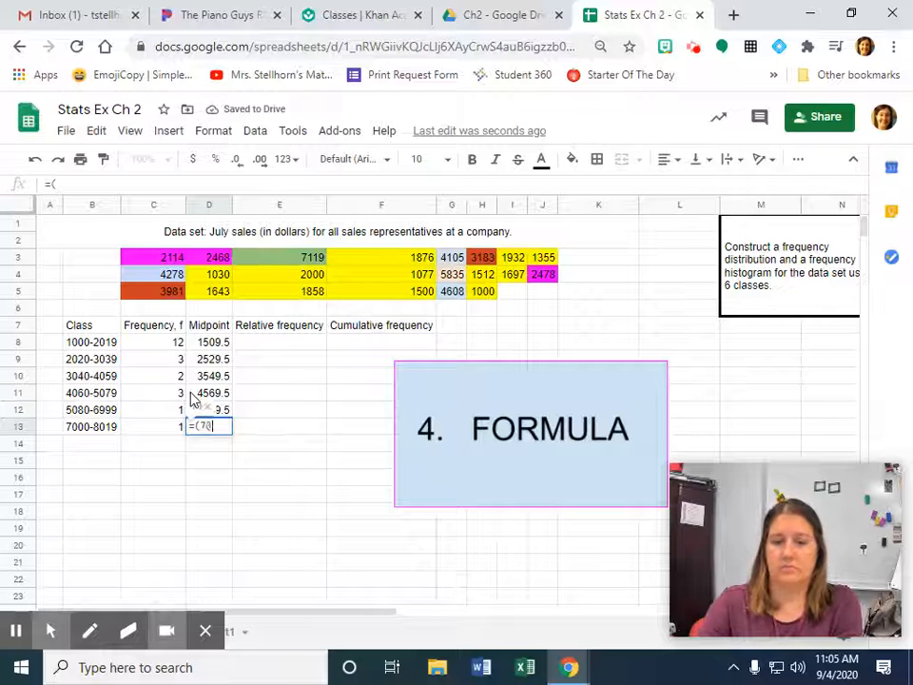
pyautogui.write('00+80')
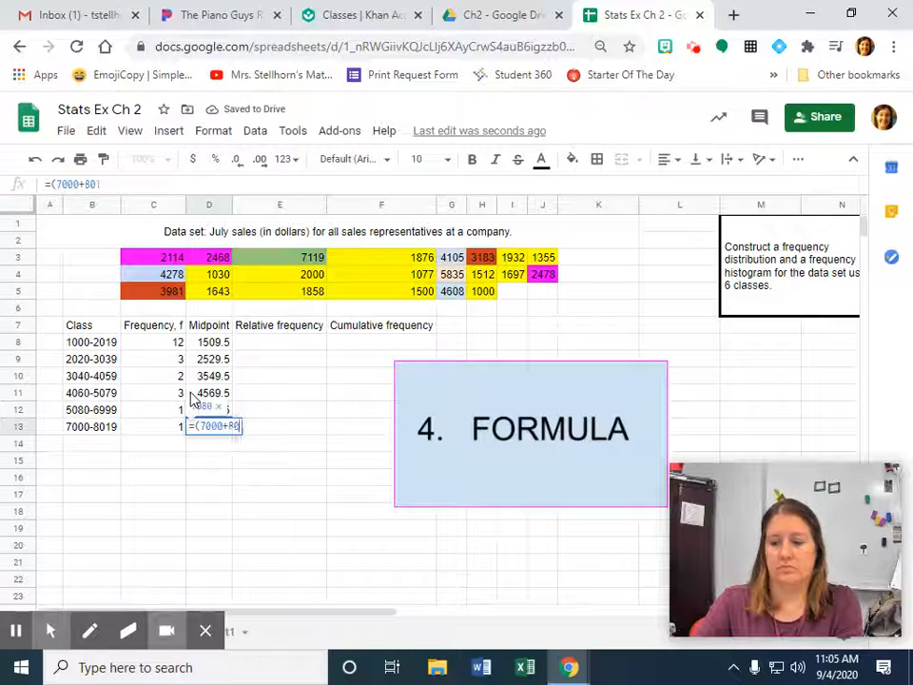
pyautogui.write('19)/')
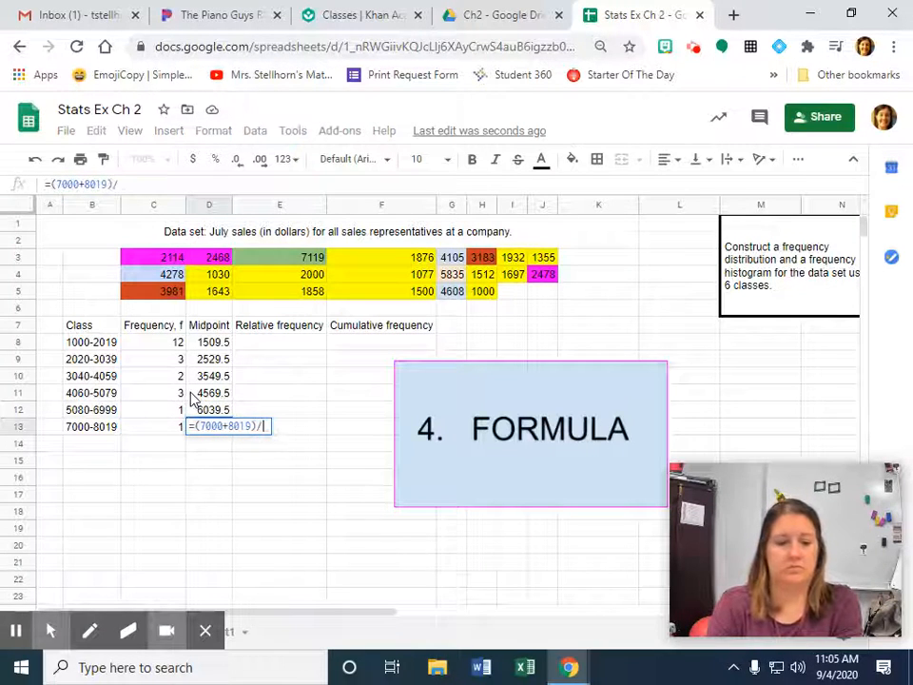
pyautogui.write('2')
pyautogui.press('Return')
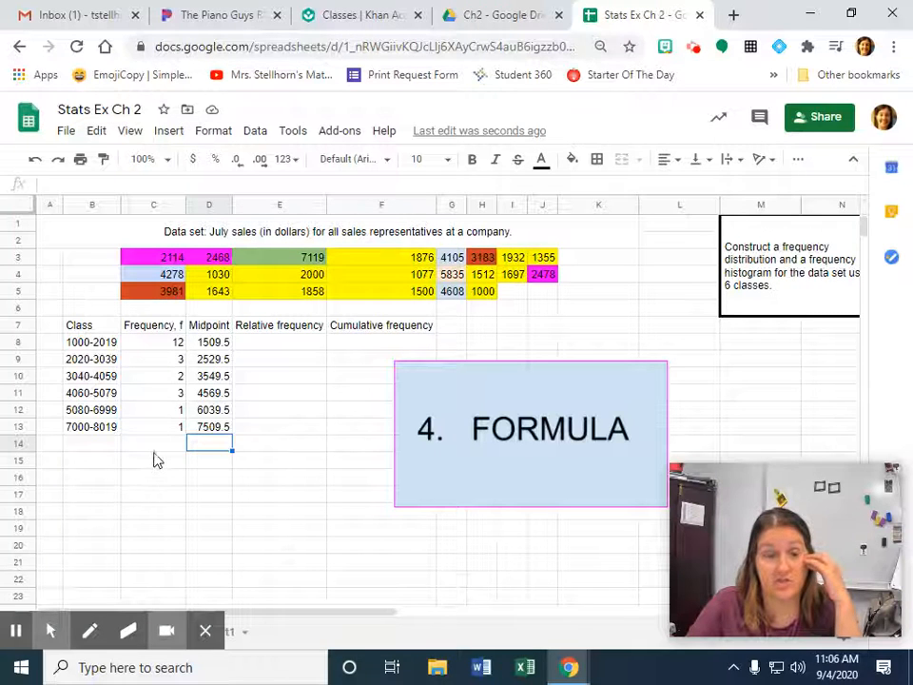
# - Add the row label Total in B15 below the class list and move on to C15
pyautogui.click(100, 461)
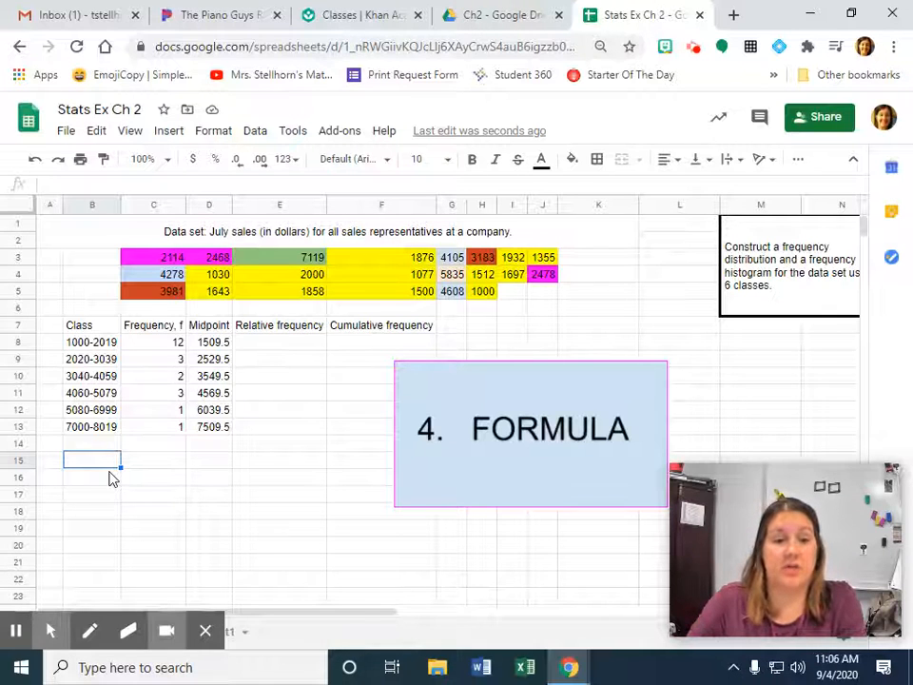
pyautogui.doubleClick(96, 468)
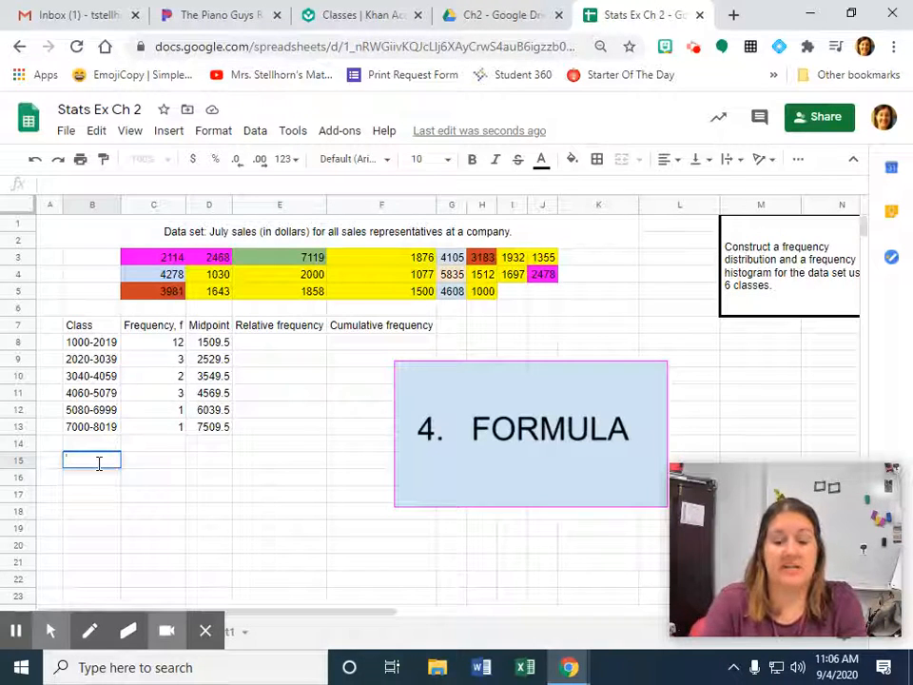
pyautogui.write('Total')
pyautogui.press('Tab')
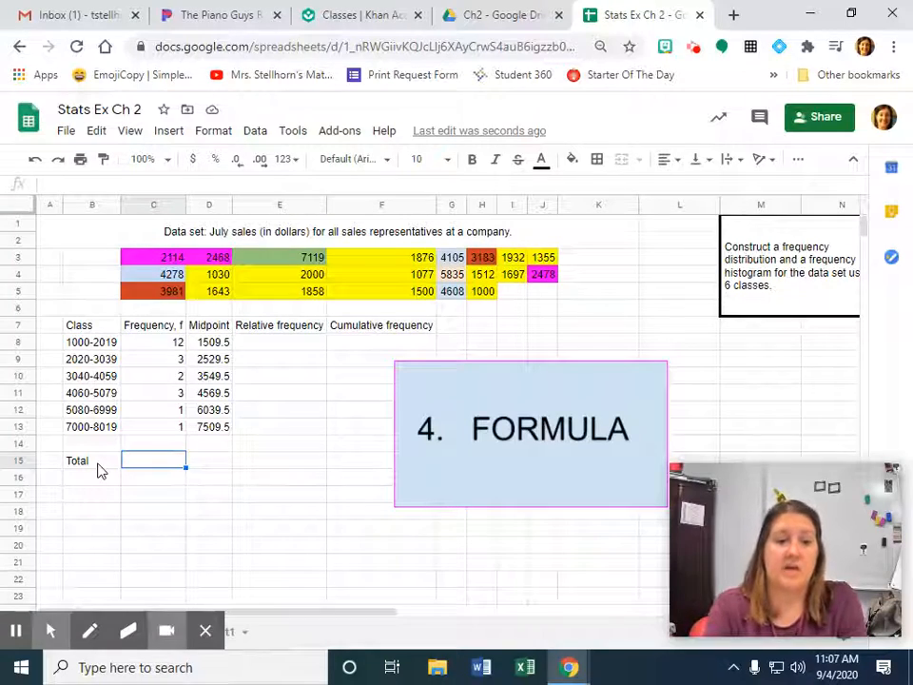
# - Total the class frequencies in C15 with the formula =SUM(C8:C13)
pyautogui.write('=')
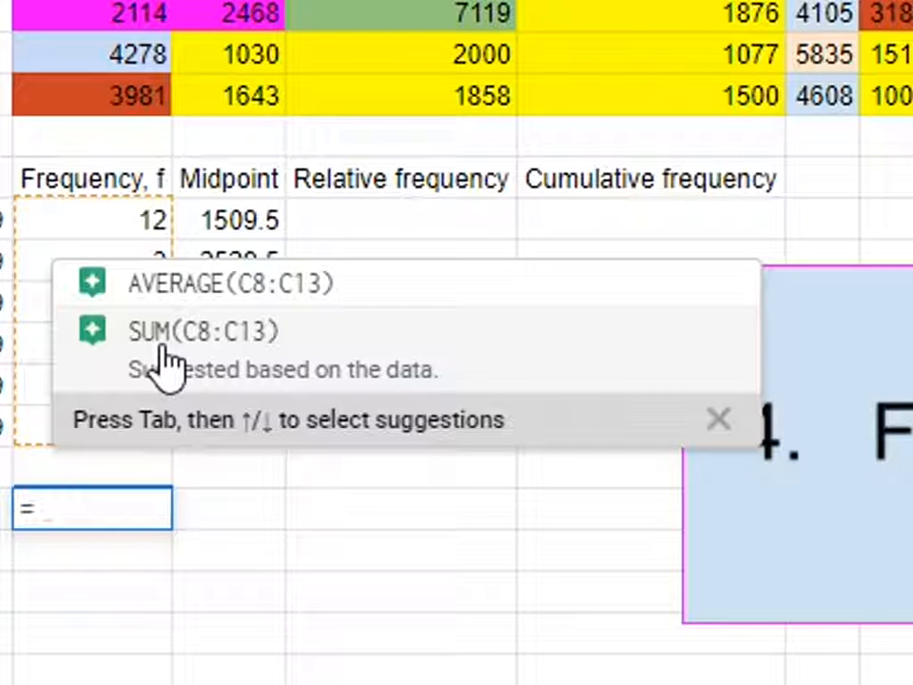
pyautogui.write('SUM(')
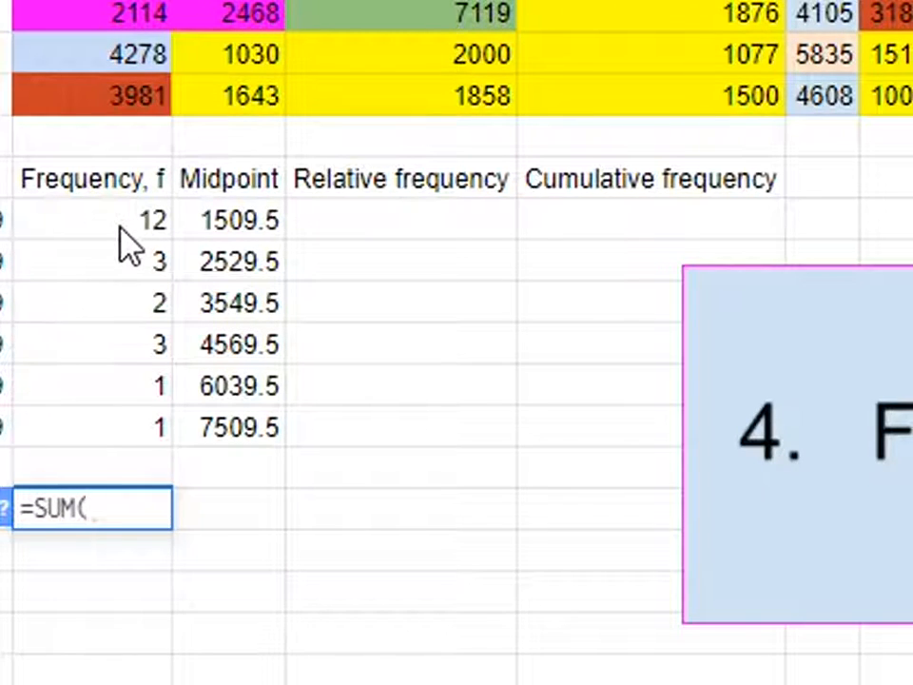
pyautogui.moveTo(124, 246); pyautogui.dragTo(89, 221)
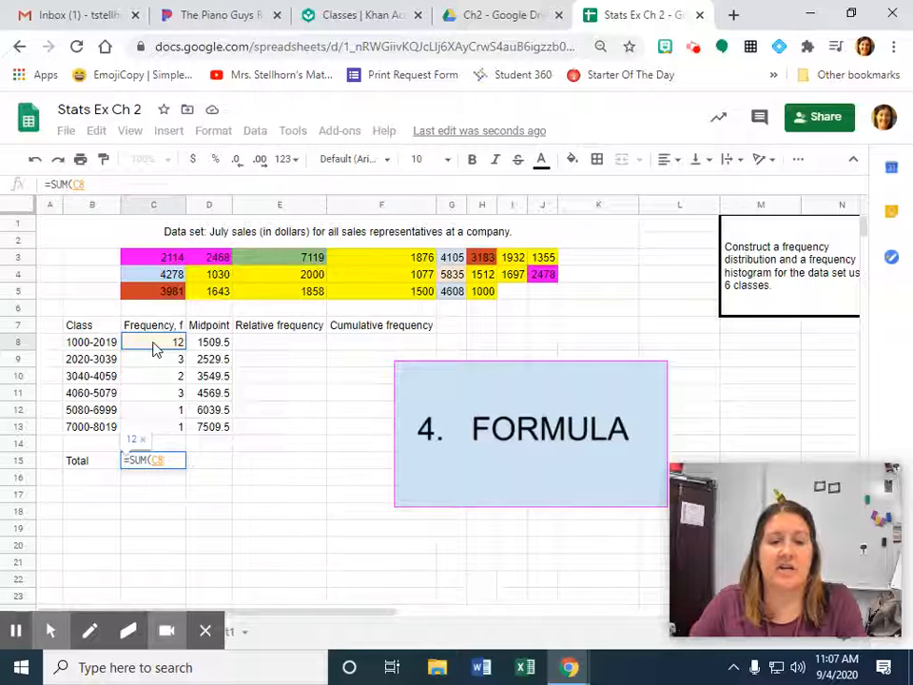
pyautogui.moveTo(153, 346); pyautogui.dragTo(151, 435)
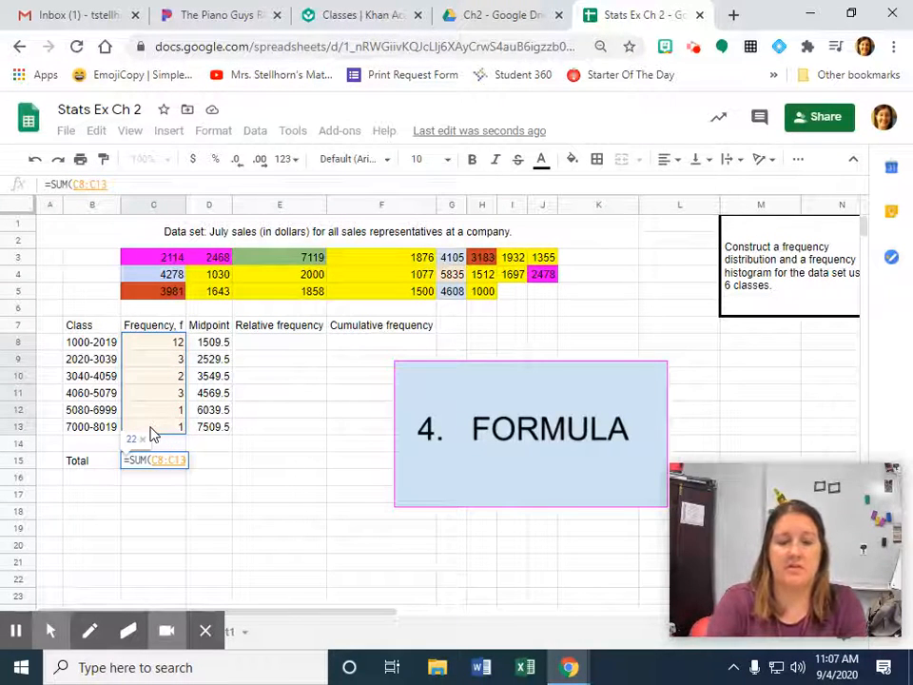
pyautogui.write(')')
pyautogui.press('Return')
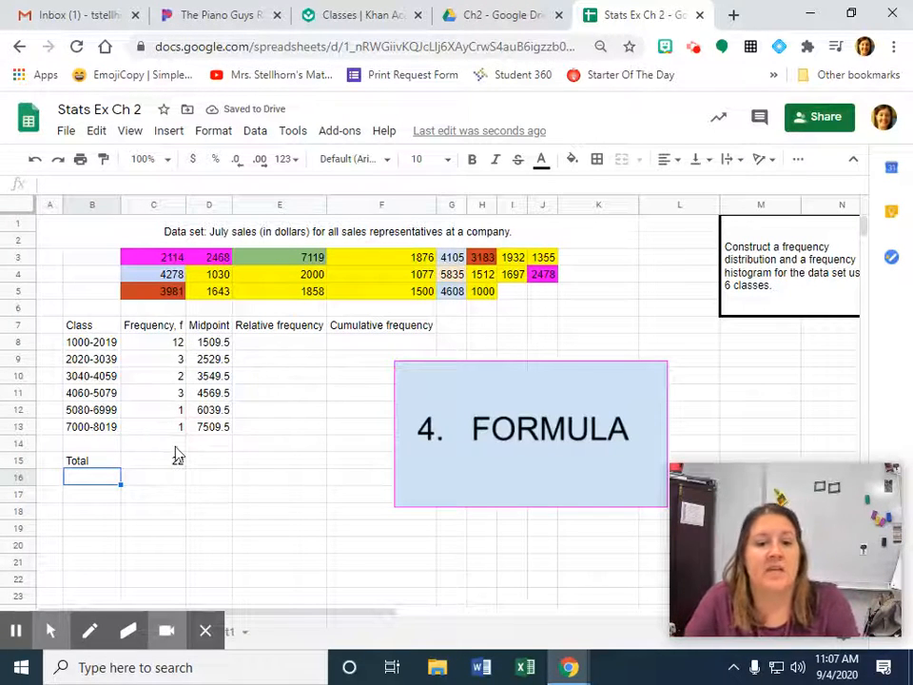
pyautogui.click(149, 466)
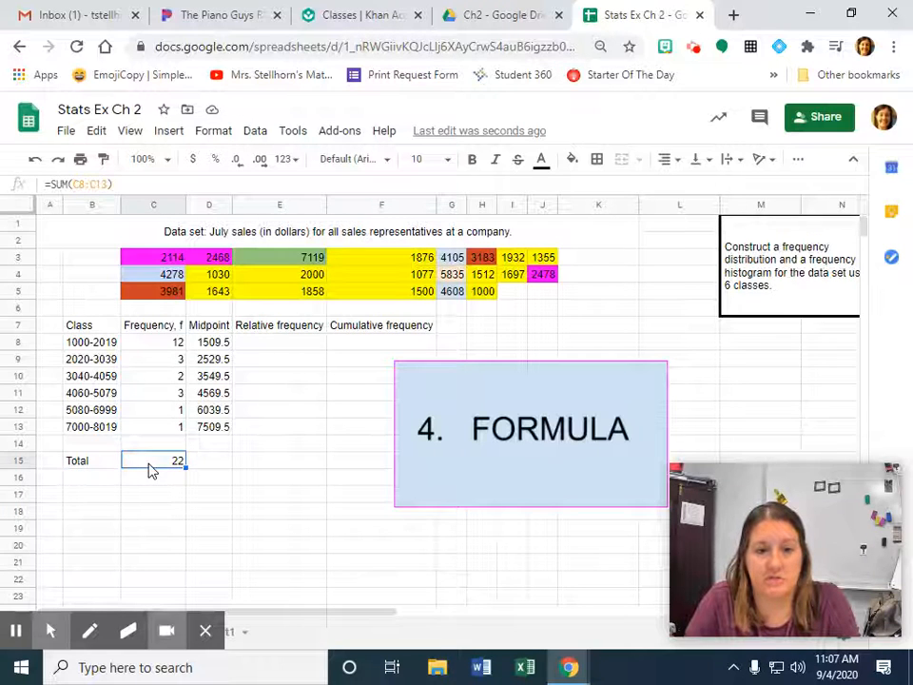
# - Calculate the relative frequency of the 1000-2019 class in E8 with the formula =12/22
pyautogui.click(279, 352)
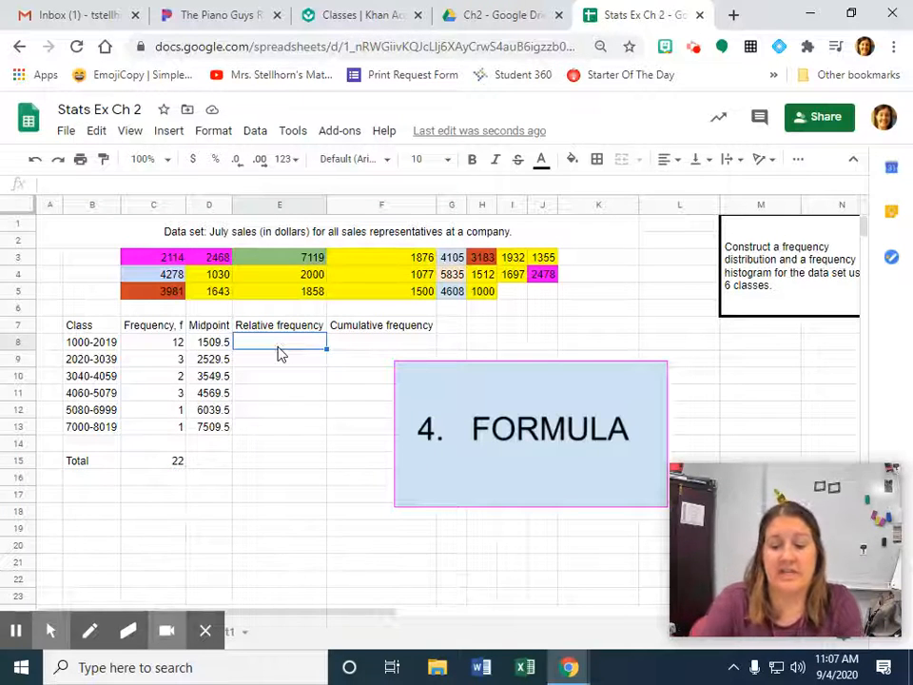
pyautogui.write('=')
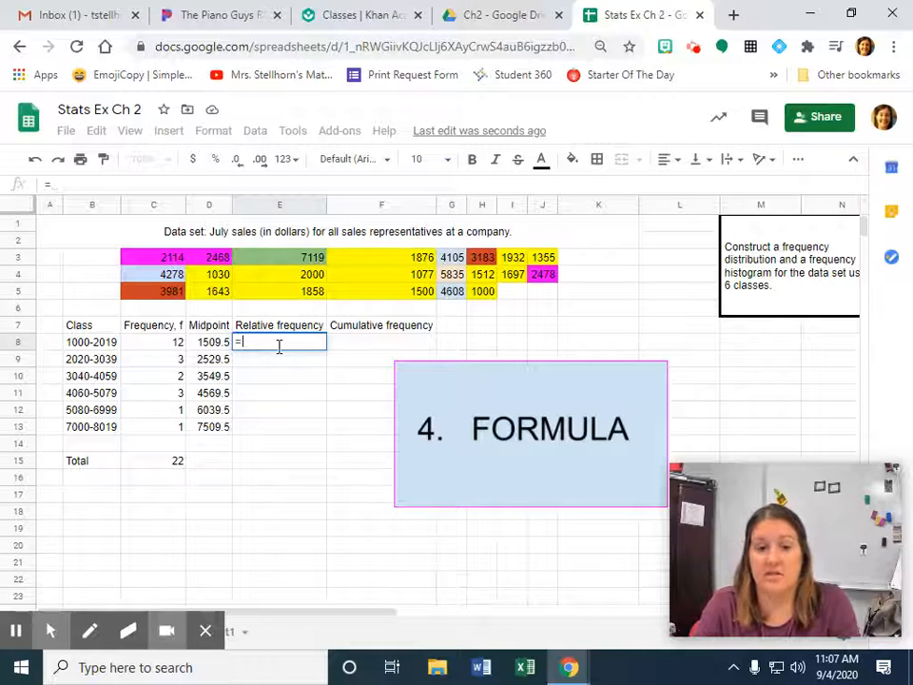
pyautogui.write('12')
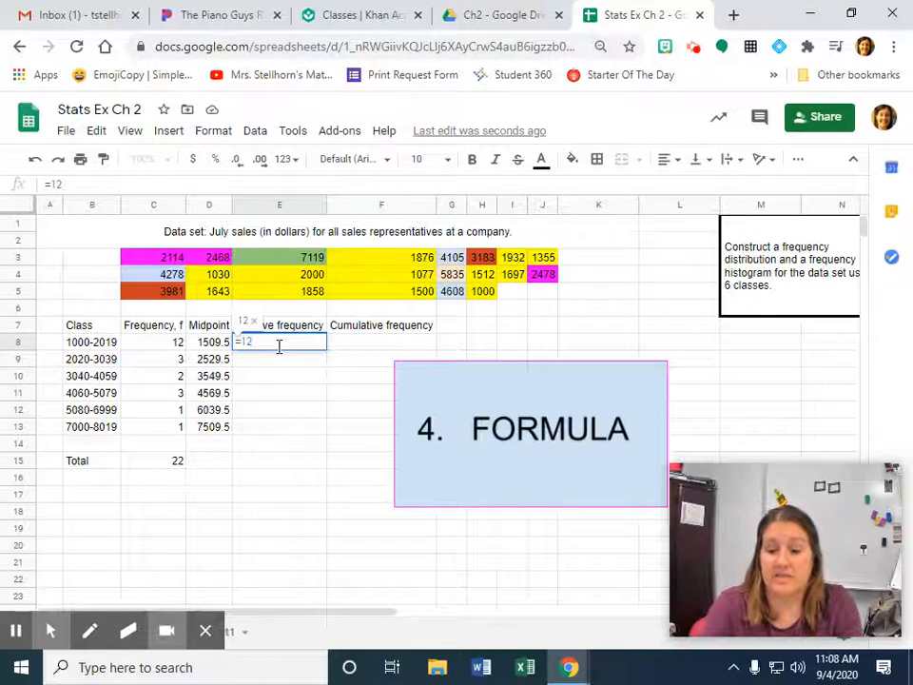
pyautogui.write('/22')
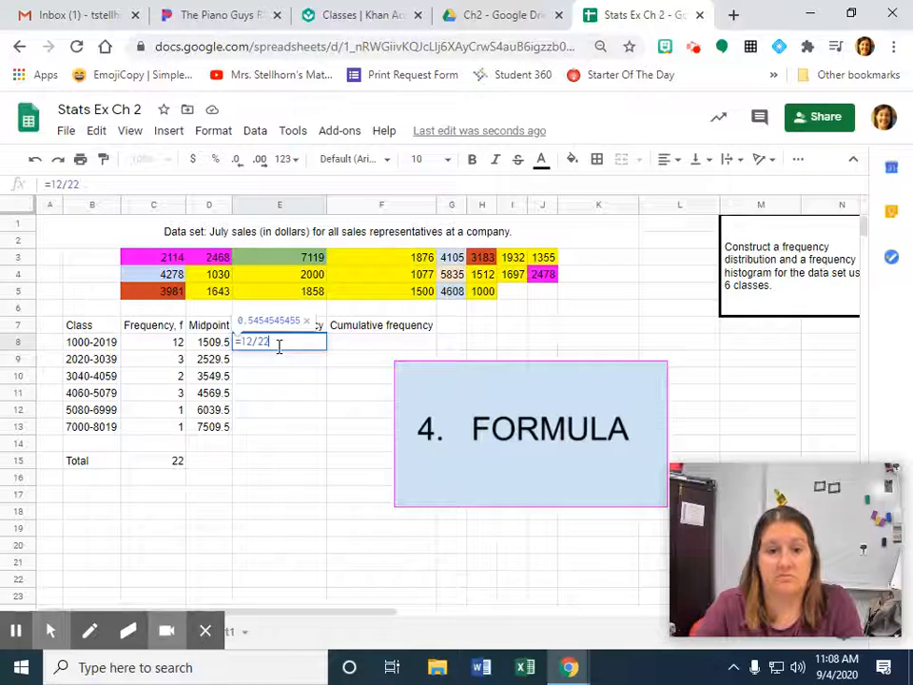
pyautogui.press('Return')
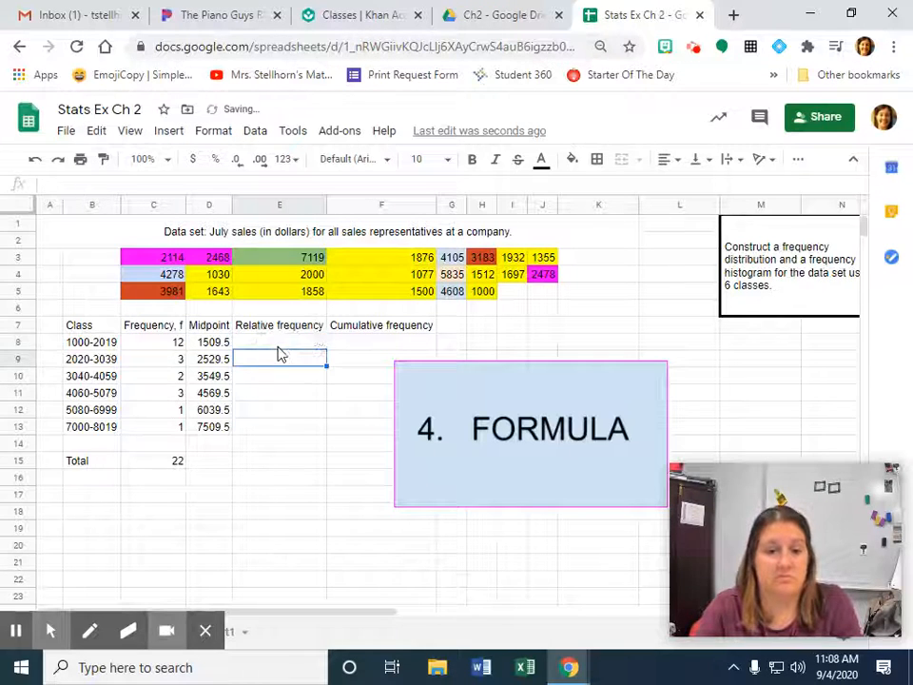
# - Calculate the relative frequencies of the 2020-3039 and 3040-4059 classes with =3/22 in E9 and =2/22 in E10
pyautogui.write('=')
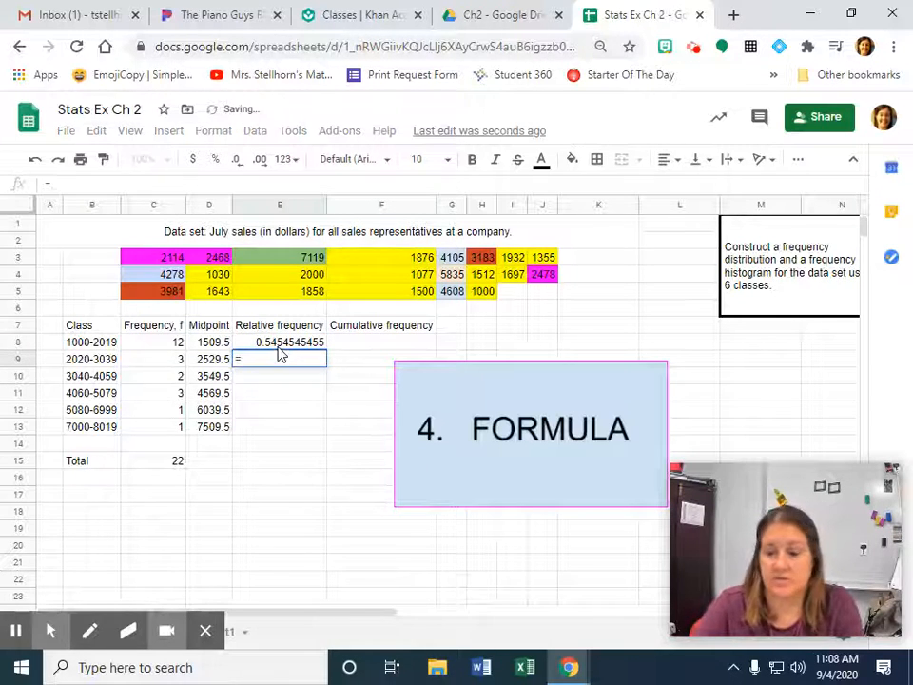
pyautogui.write('3/22')
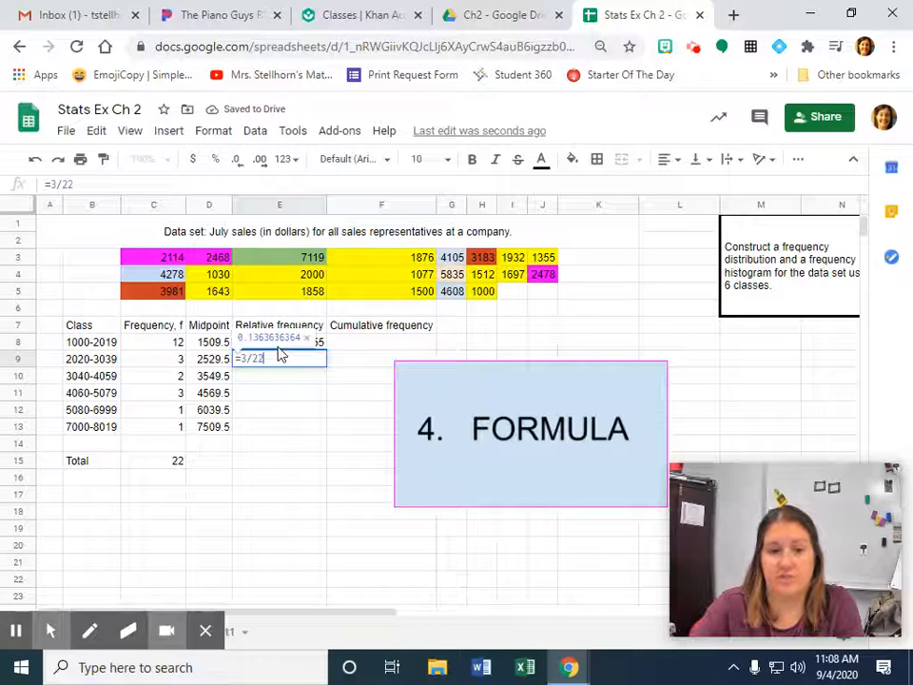
pyautogui.press('Return')
pyautogui.write('=')
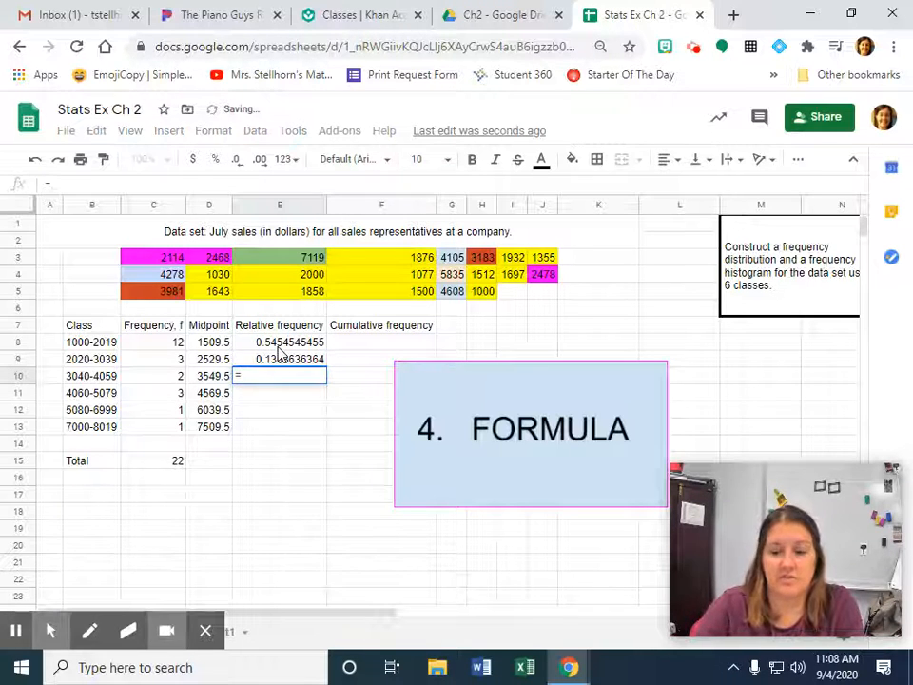
pyautogui.write('2/22')
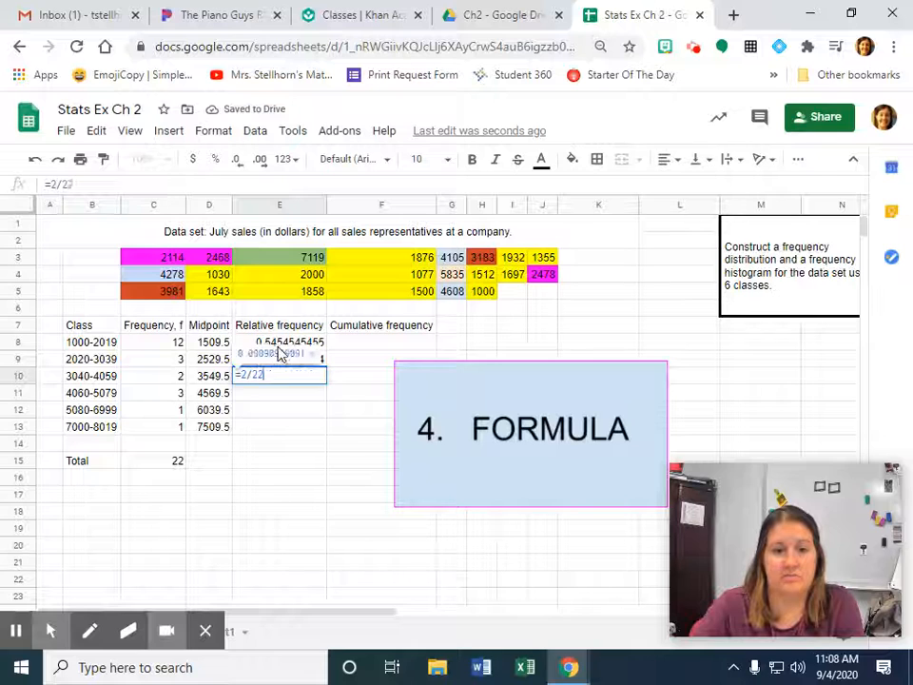
pyautogui.press('Return')
# - Calculate the relative frequencies of the last three classes with =3/22 in E11 and =1/22 in both E12 and E13
pyautogui.write('=')
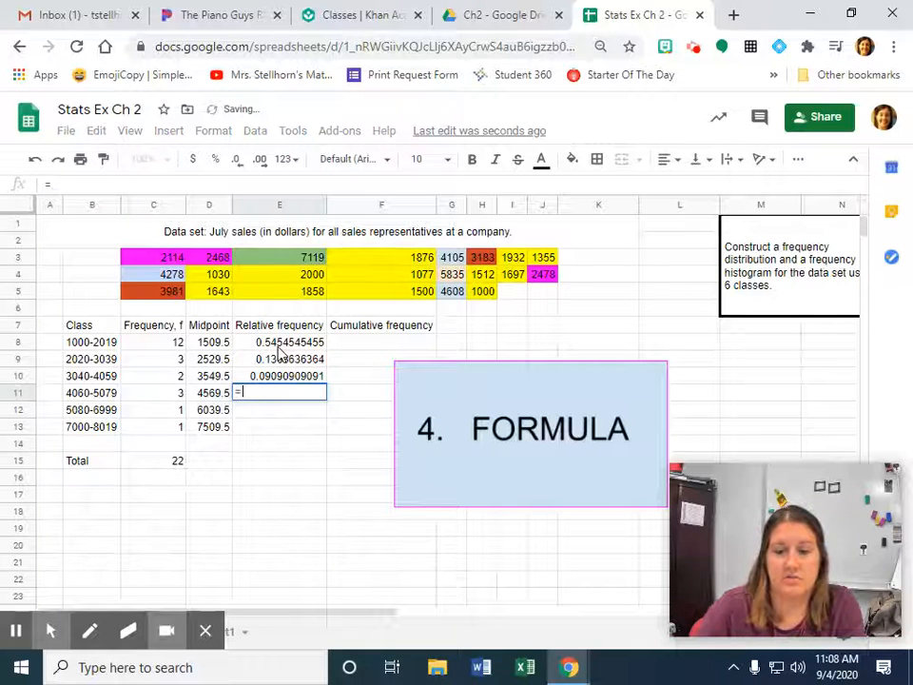
pyautogui.write('3/22')
pyautogui.press('Return')
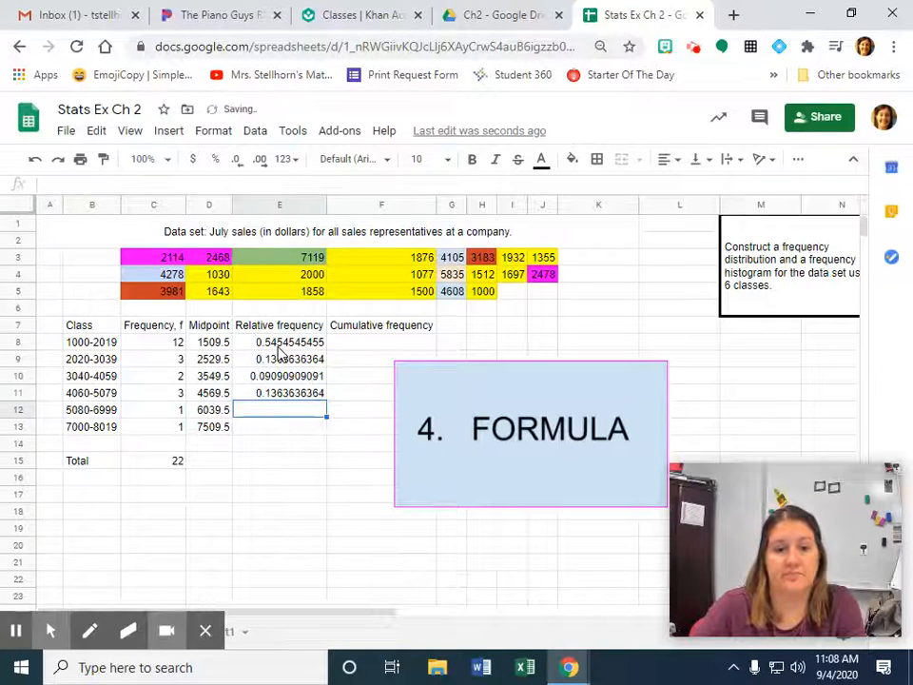
pyautogui.write('=1/22')
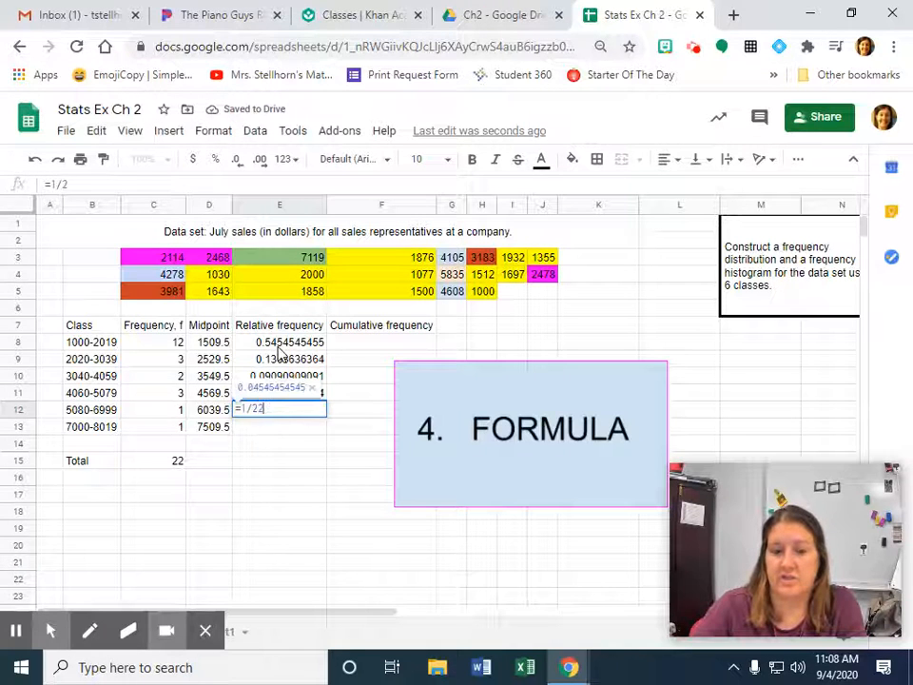
pyautogui.press('Return')
pyautogui.write('=1/22')
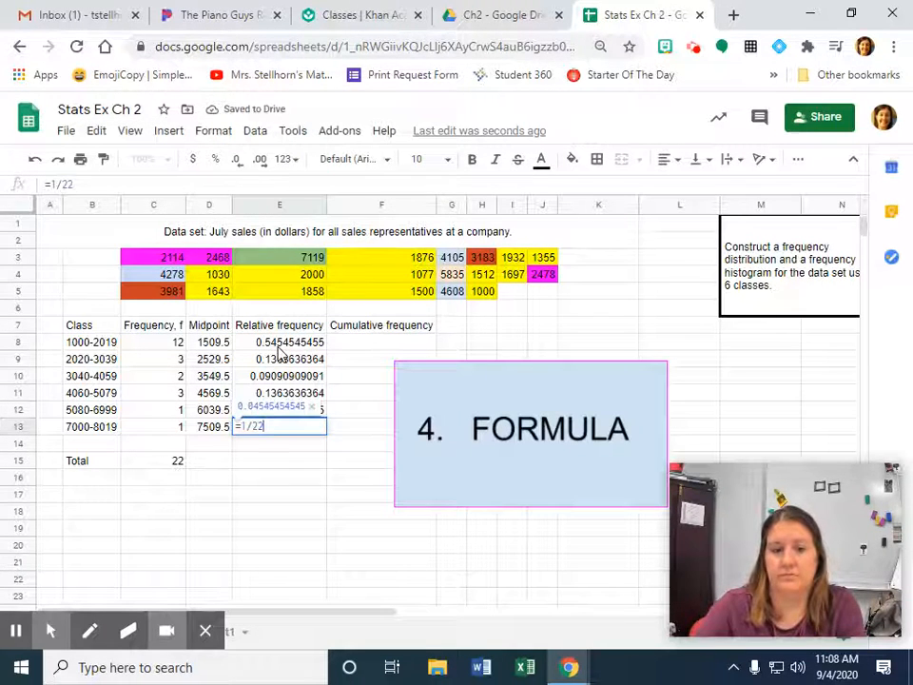
pyautogui.press('Return')
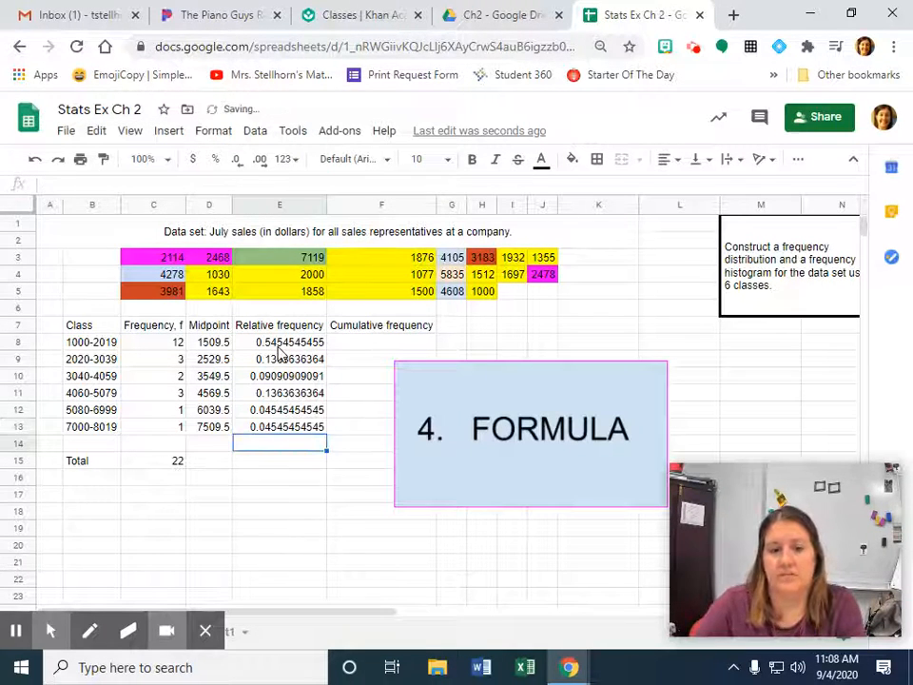
# - Total the relative frequencies in E15 with the formula =sum(E8:E13)
pyautogui.click(306, 465)
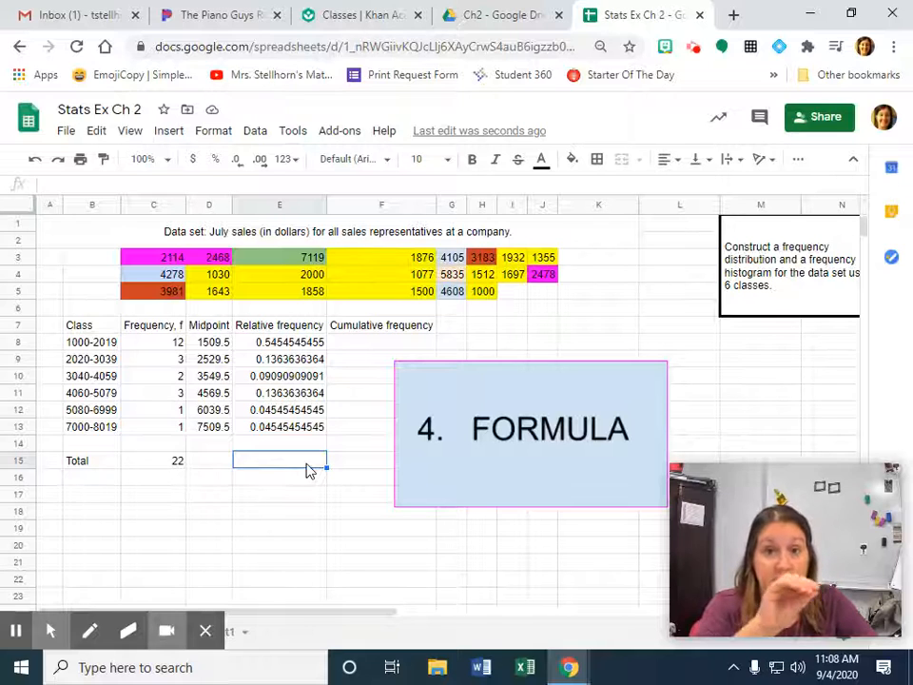
pyautogui.write('=')
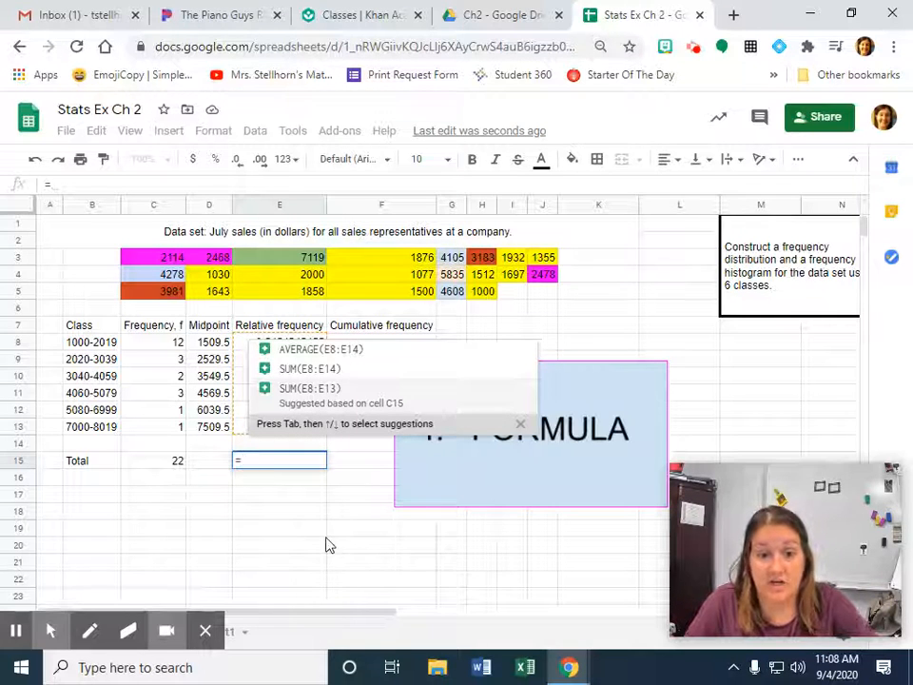
pyautogui.write('sum')
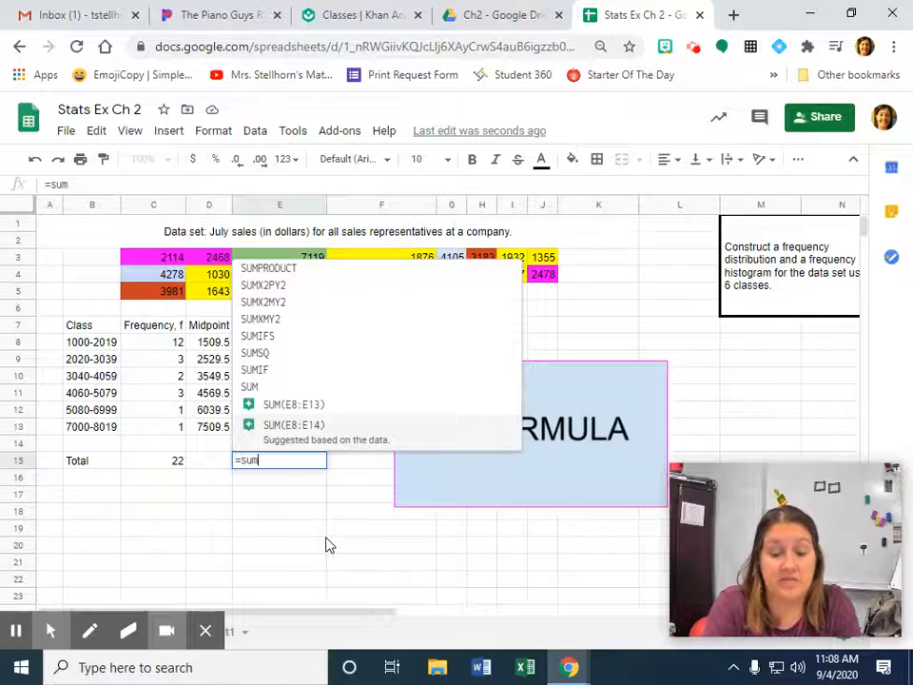
pyautogui.write('(')
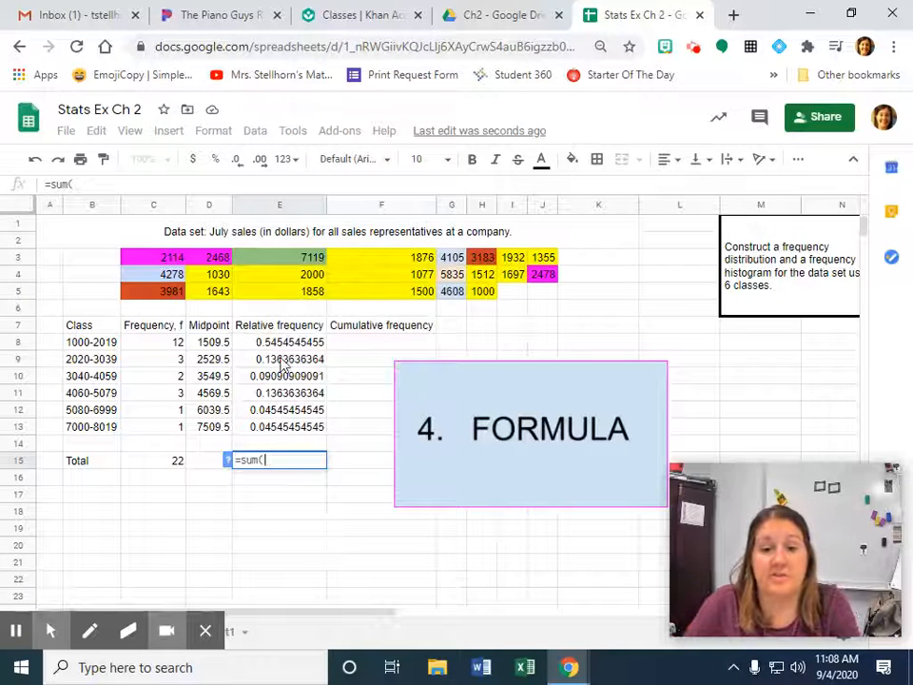
pyautogui.moveTo(276, 343); pyautogui.dragTo(292, 431)
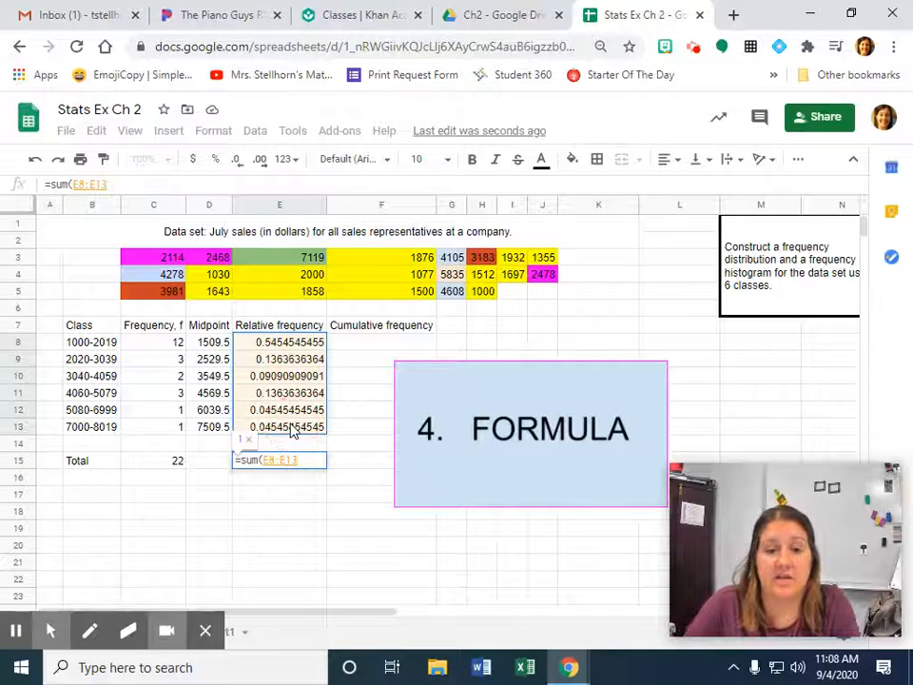
pyautogui.write(')')
pyautogui.press('Return')
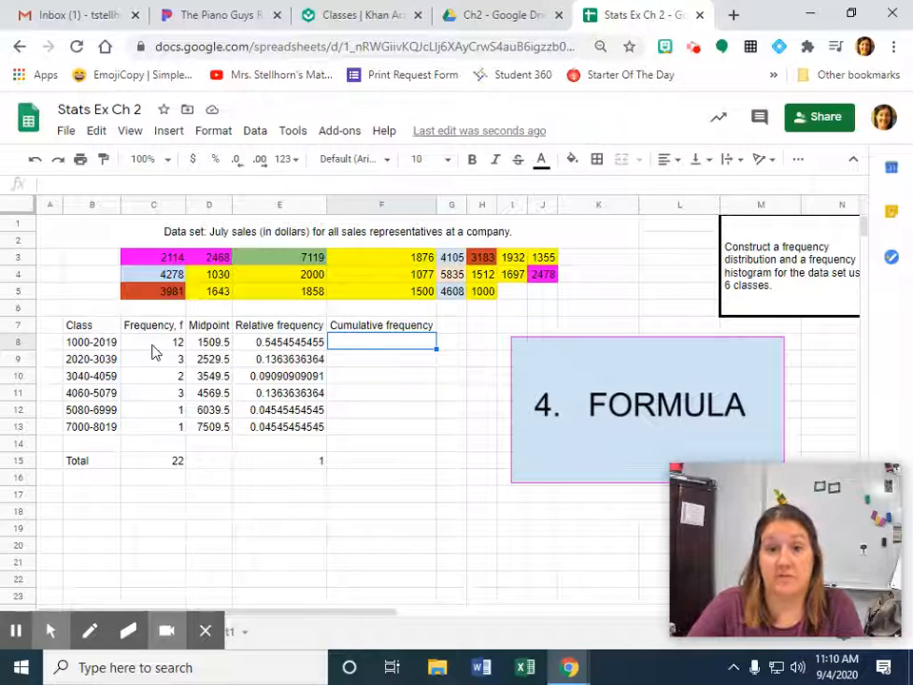
# - Fill in the first two cumulative frequencies with 12 in F8 and the formula =12+3 in F9
pyautogui.write('12')
pyautogui.press('Return')
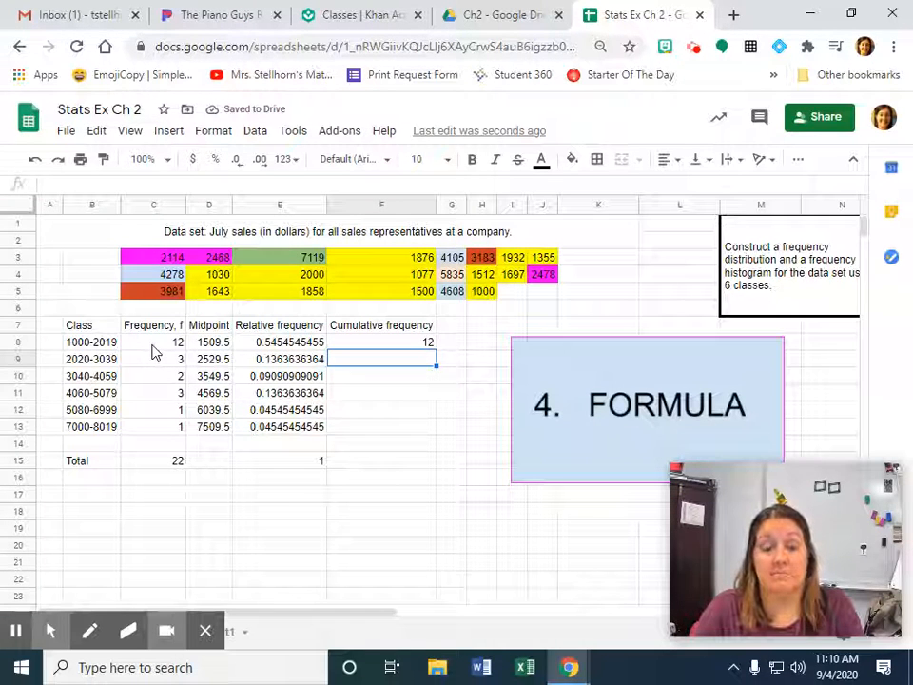
pyautogui.write('=')
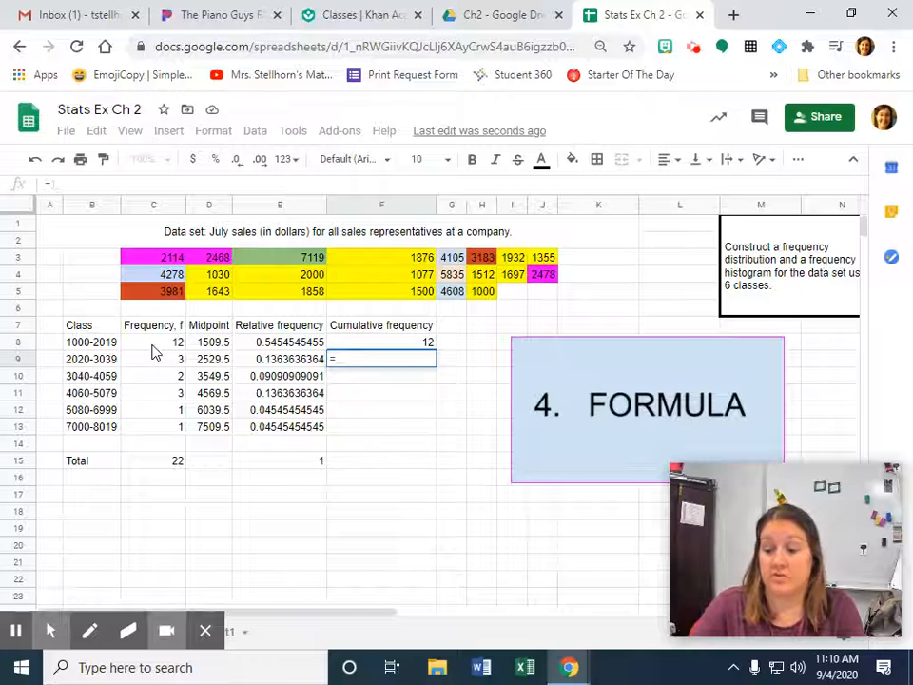
pyautogui.write('12+3')
pyautogui.press('Return')
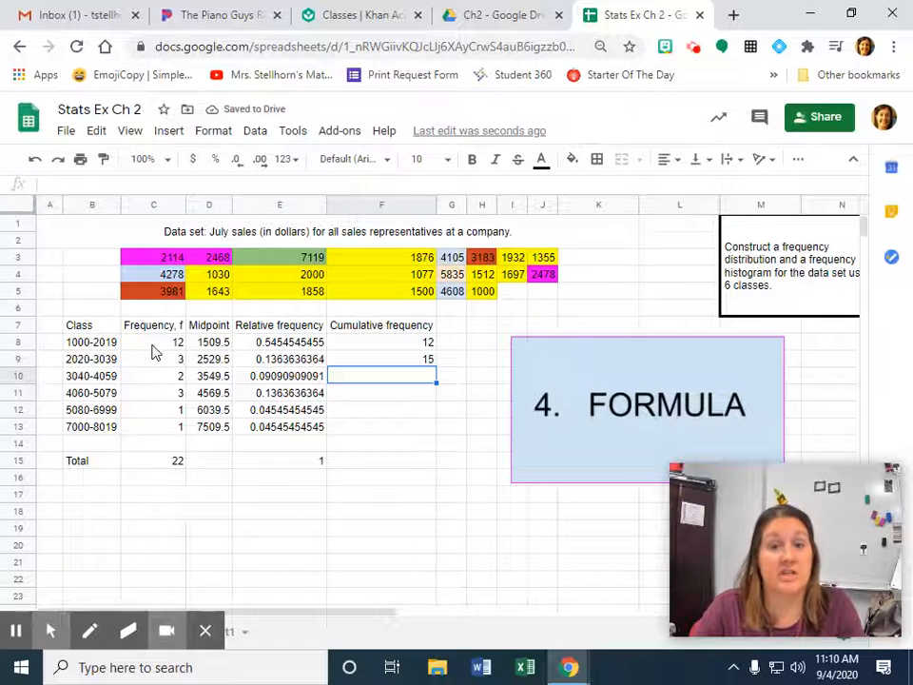
# - Enter the remaining cumulative frequencies 17, 20, 21 and 22 in F10 through F13
pyautogui.write('17')
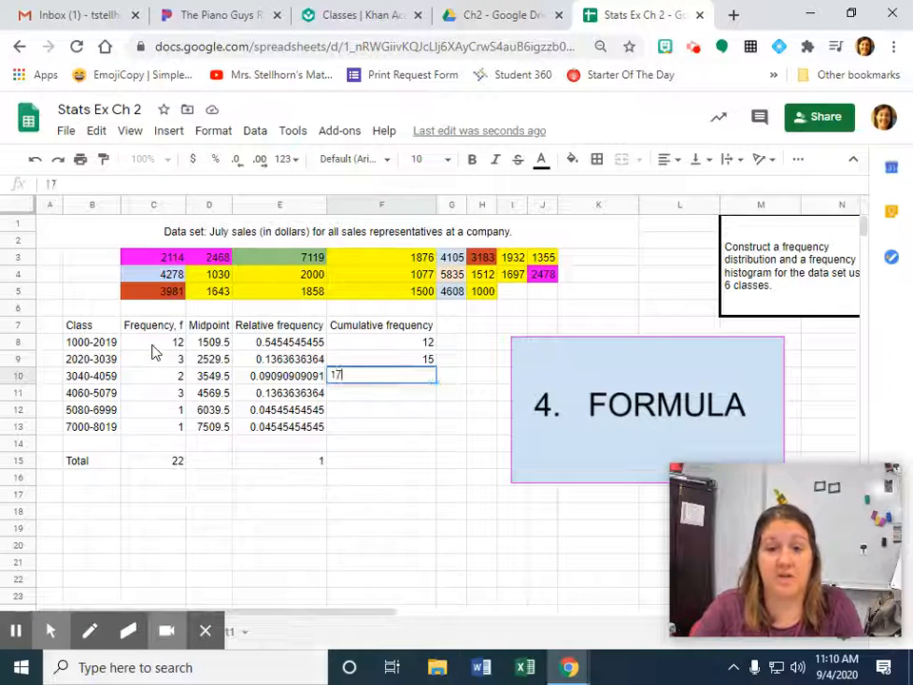
pyautogui.press('Return')
pyautogui.write('20')
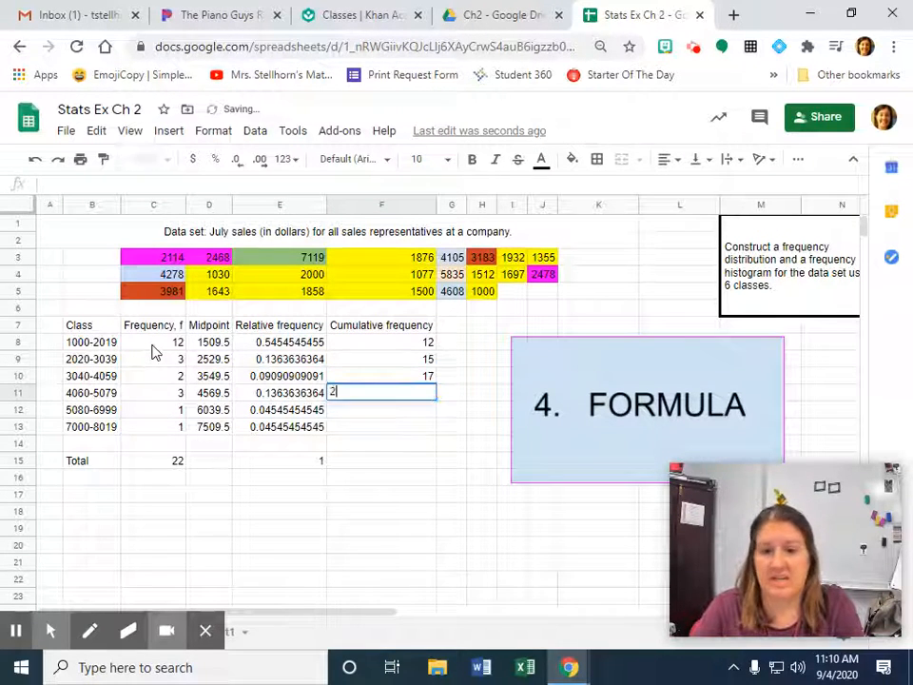
pyautogui.press('Return')
pyautogui.write('21')
pyautogui.press('Return')
pyautogui.write('22')
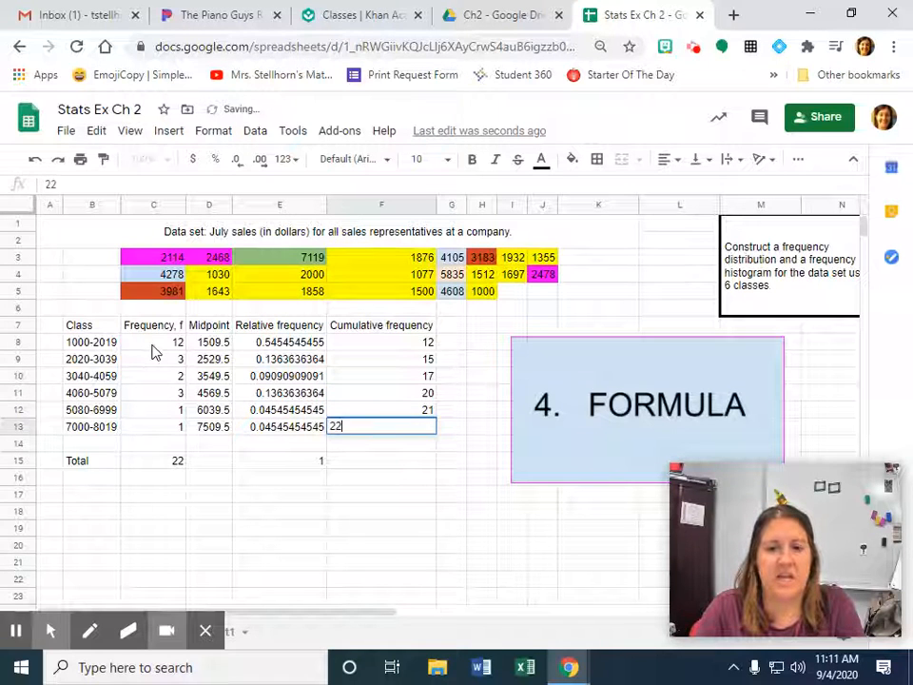
pyautogui.press('Return')
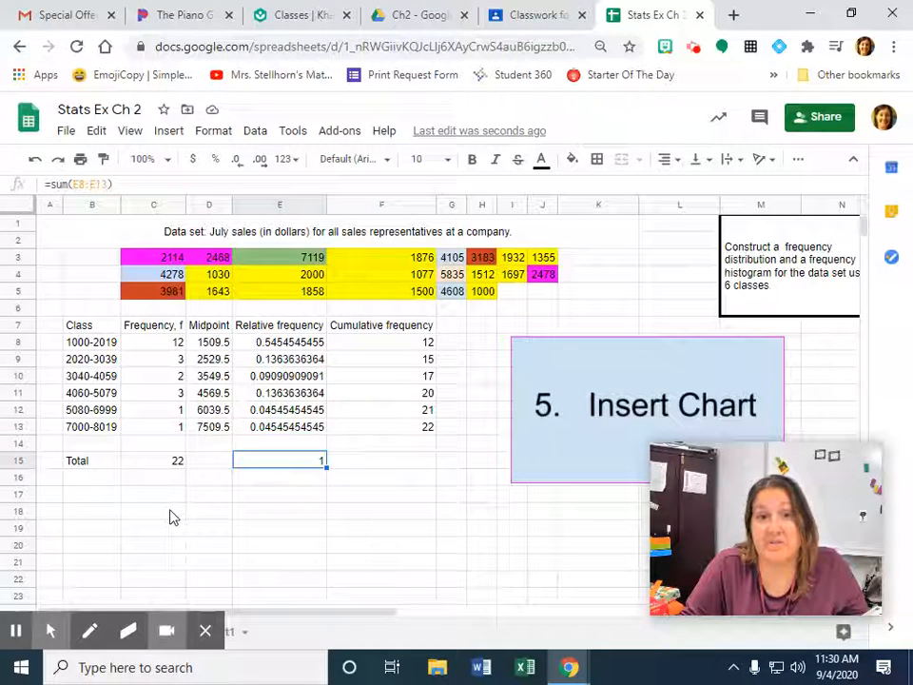
# - Insert a chart of the classes and their frequencies from the range B7:C13
pyautogui.moveTo(76, 327); pyautogui.dragTo(151, 427)
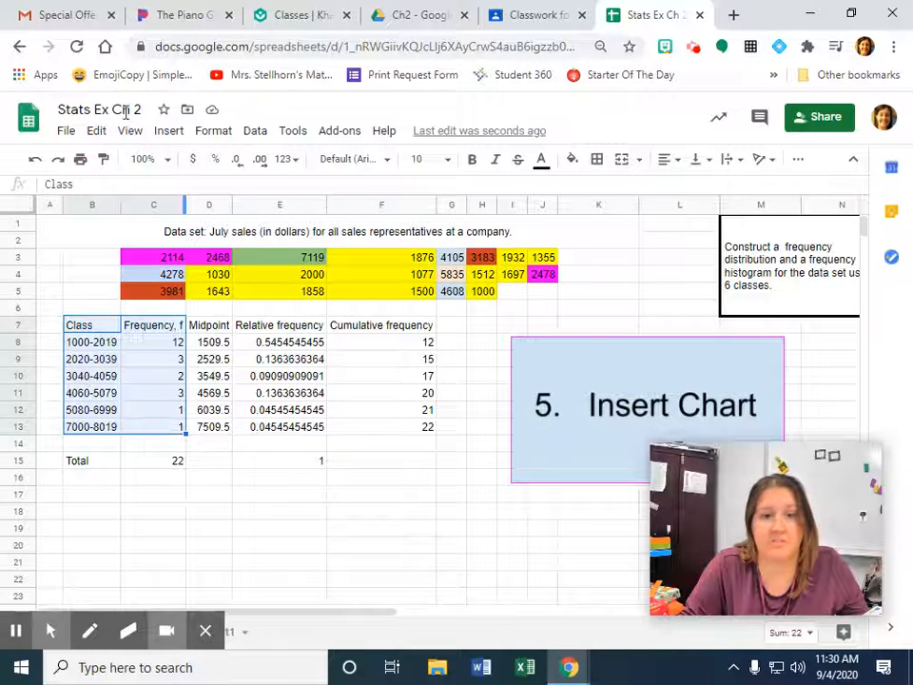
pyautogui.click(166, 133)
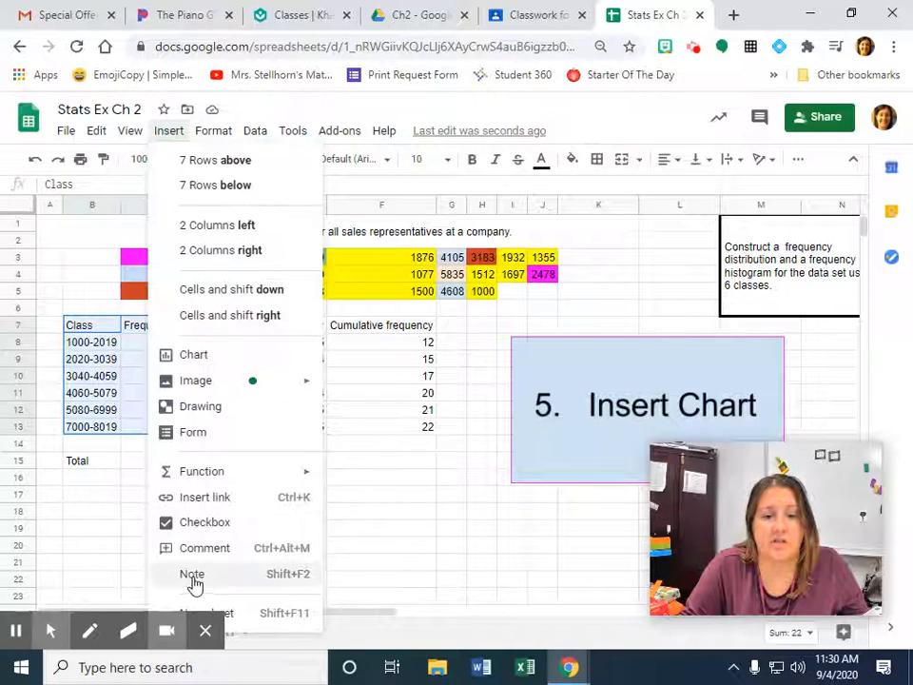
pyautogui.click(203, 359)
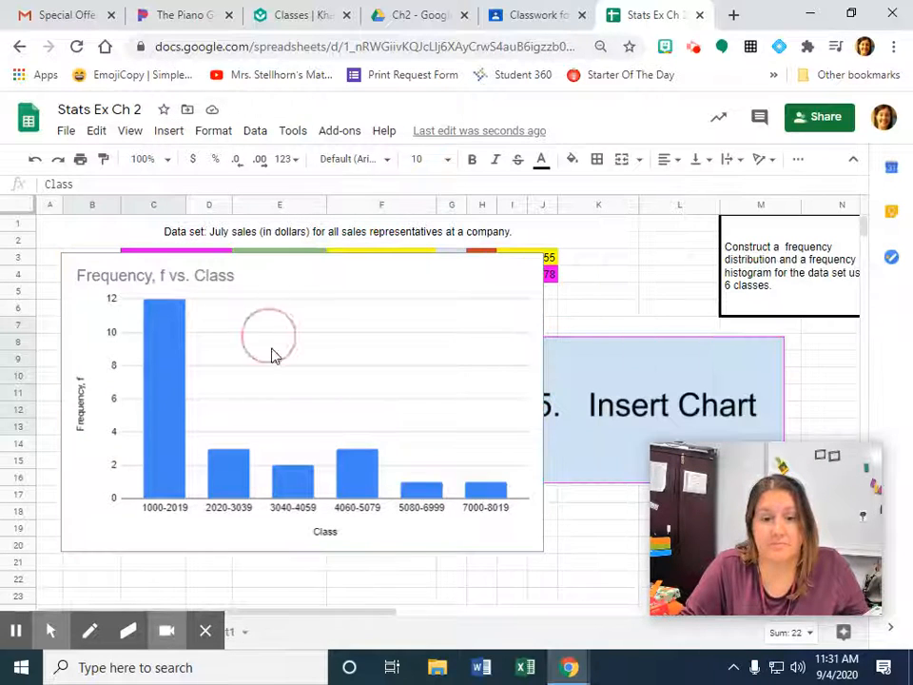
# - Move the frequency chart below the table so that it starts just under the Total row
pyautogui.click(302, 508)
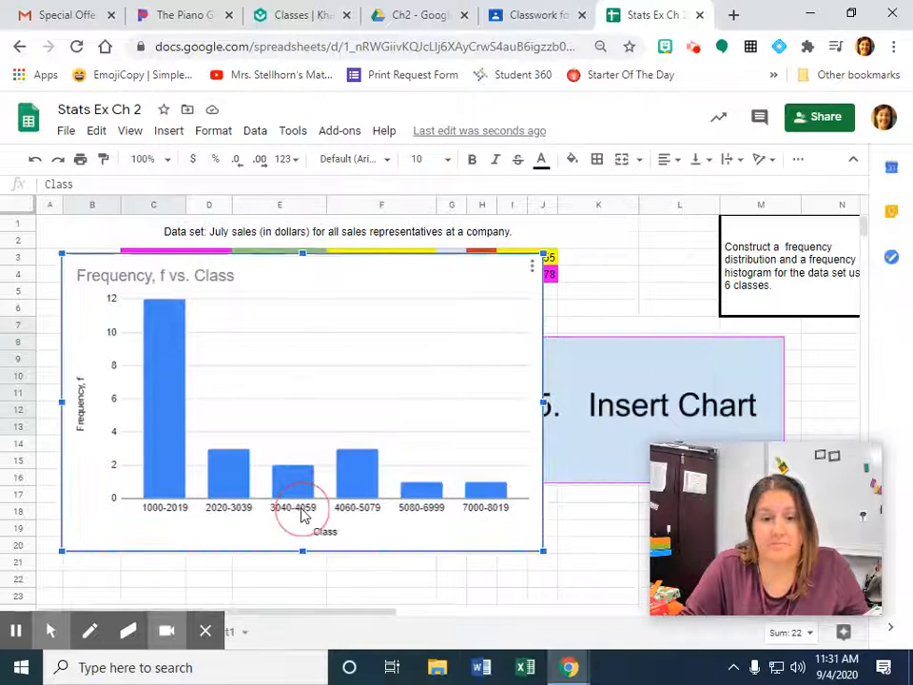
pyautogui.moveTo(326, 391); pyautogui.dragTo(321, 605)
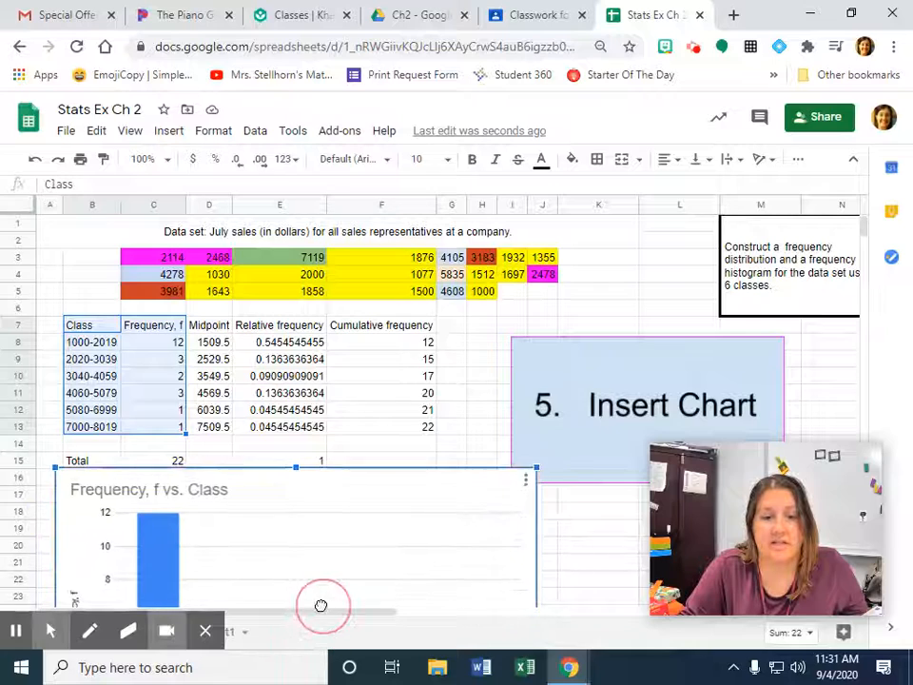
pyautogui.scroll(-2, 386, 595)
pyautogui.scroll(2, 417, 489)
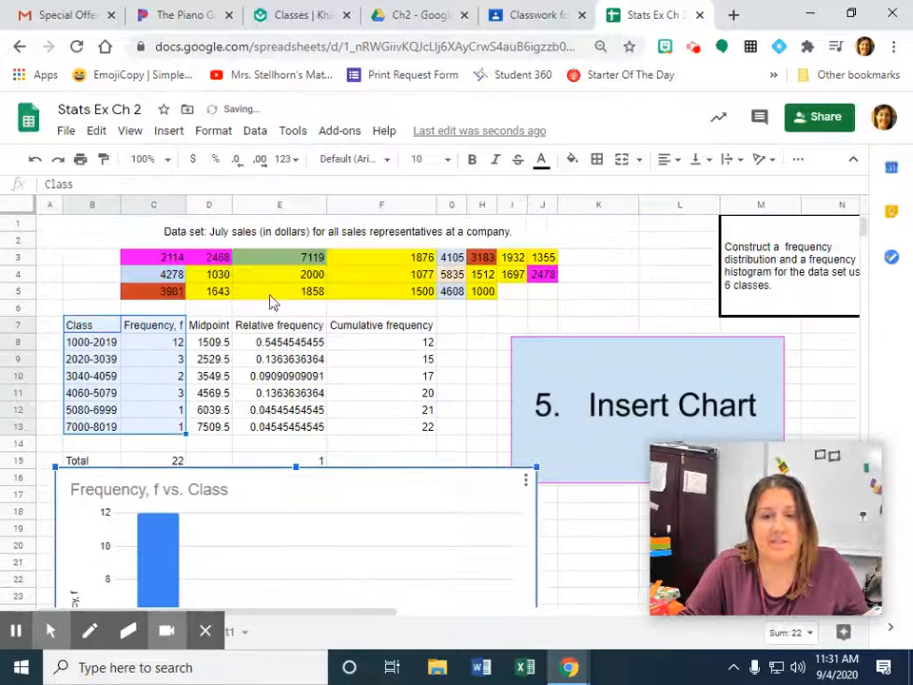
pyautogui.scroll(-2, 476, 474)
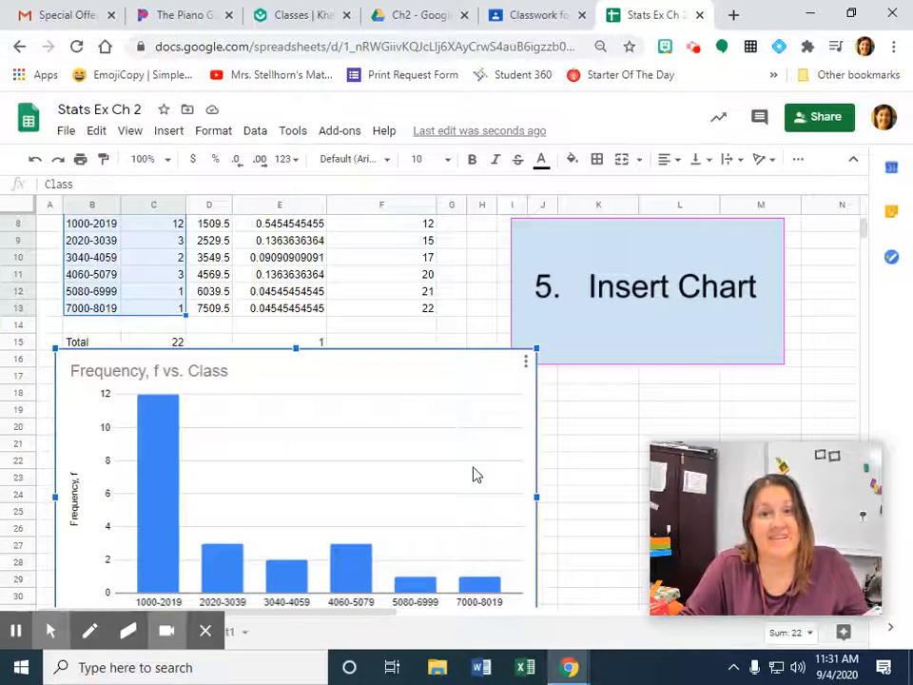